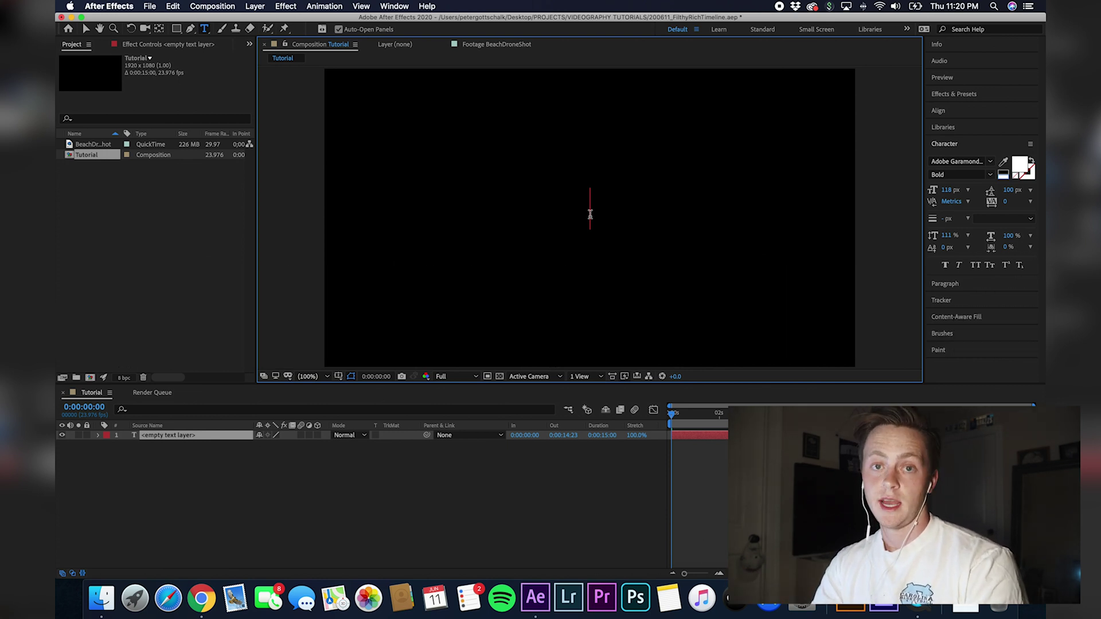
- Enter the years 2001 through 2010, separated by spaces, in the text layer and centre it horizontally and vertically in the composition
type("2001 2002 2003 20")
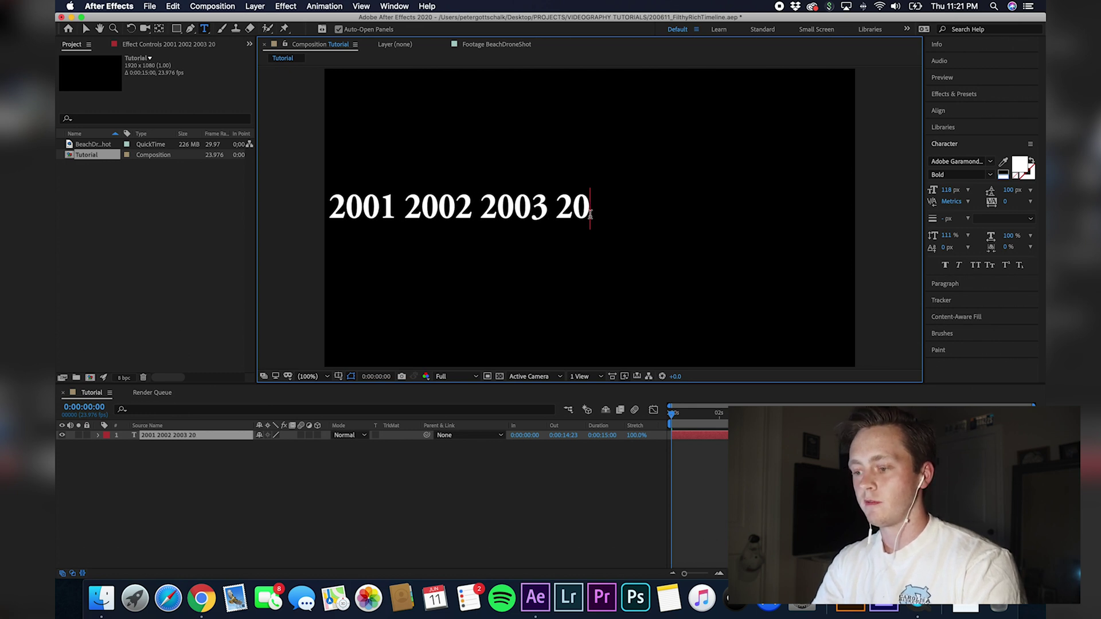
type("04 2005 2006 2007 2008 2009 2010")
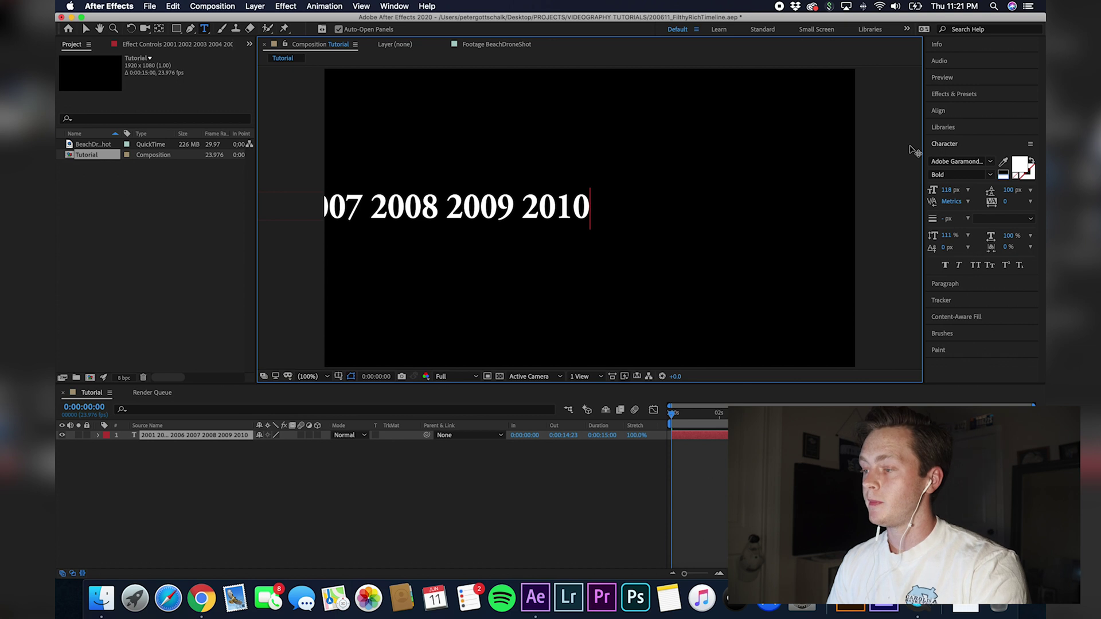
left_click(943, 112)
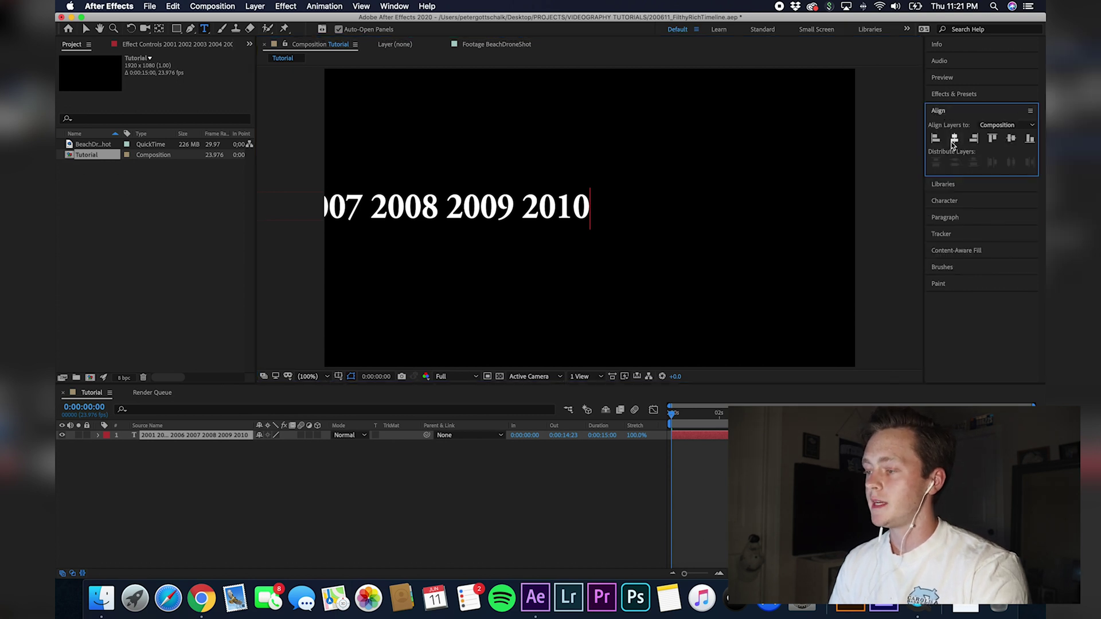
left_click(954, 139)
left_click(1010, 138)
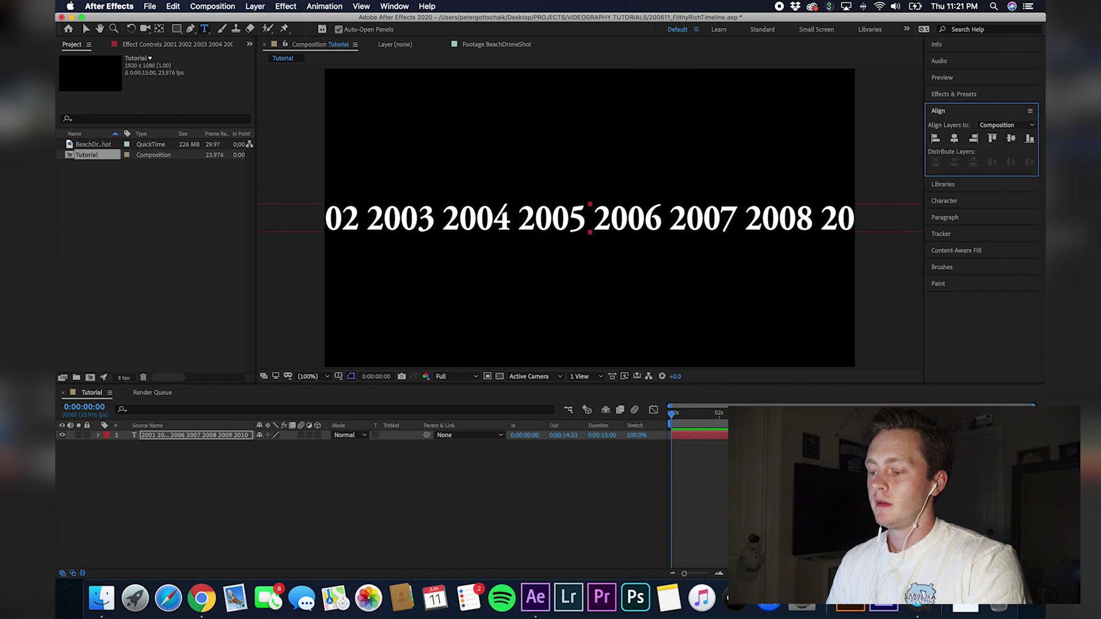
- Add a shape layer, draw a red rectangle about one year wide over the 2005 text, and centre it horizontally in the composition
right_click(757, 451)
mouse_move(777, 460)
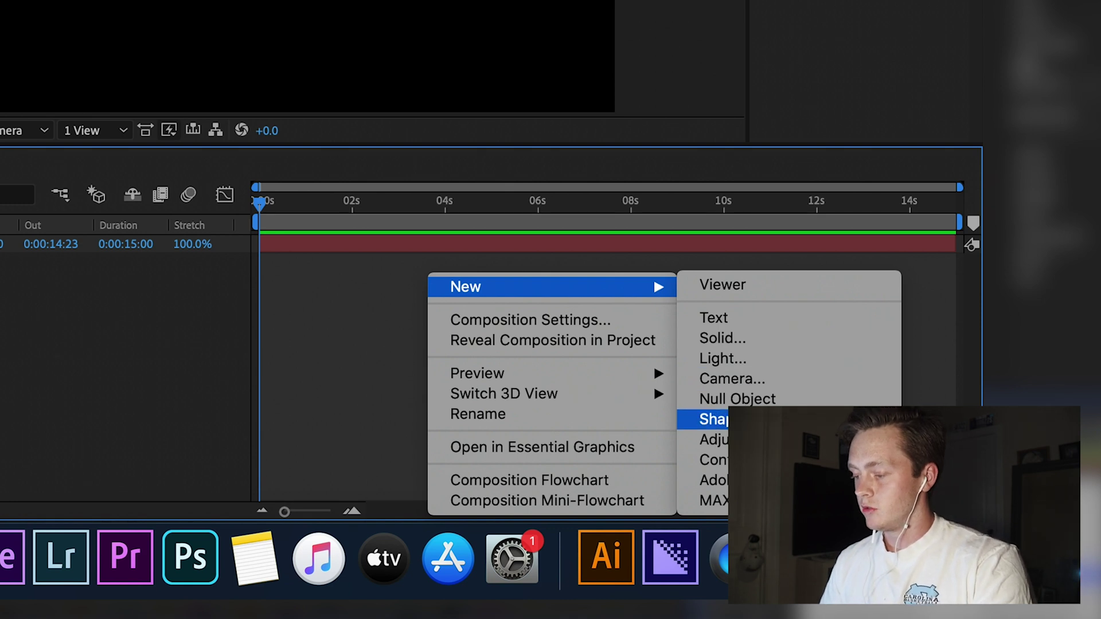
left_click(711, 419)
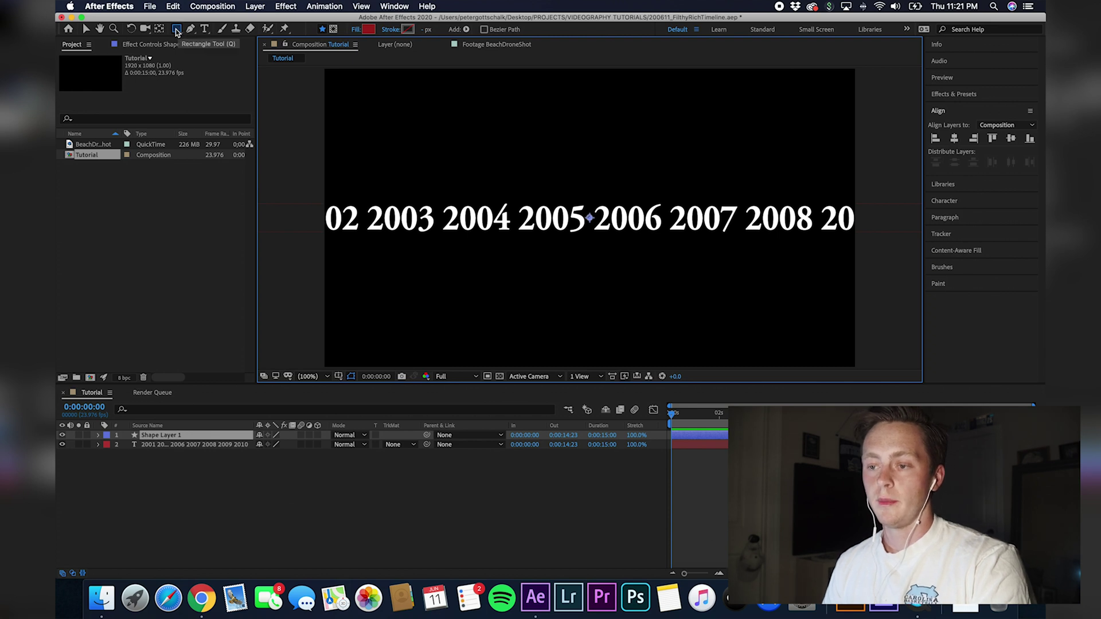
left_click(176, 30)
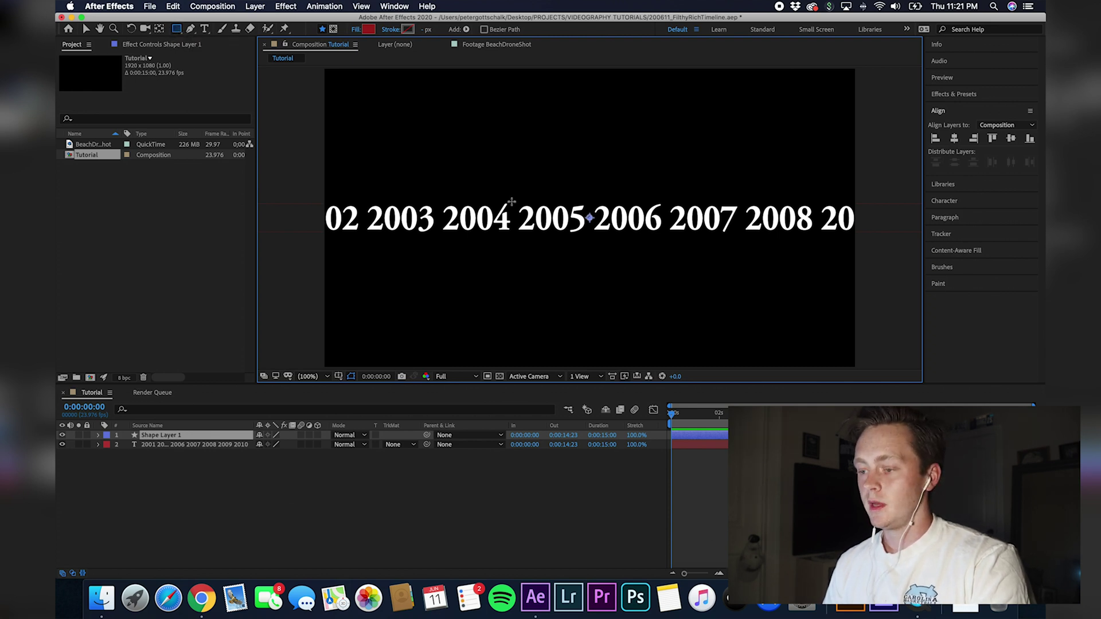
left_click_drag(515, 201, 591, 238)
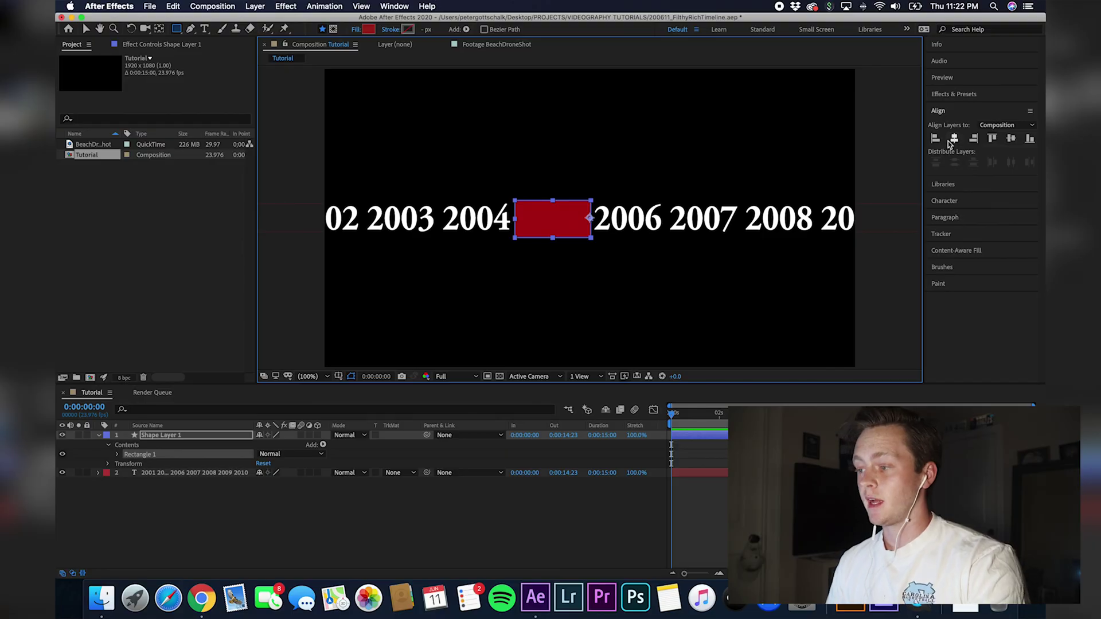
left_click(954, 139)
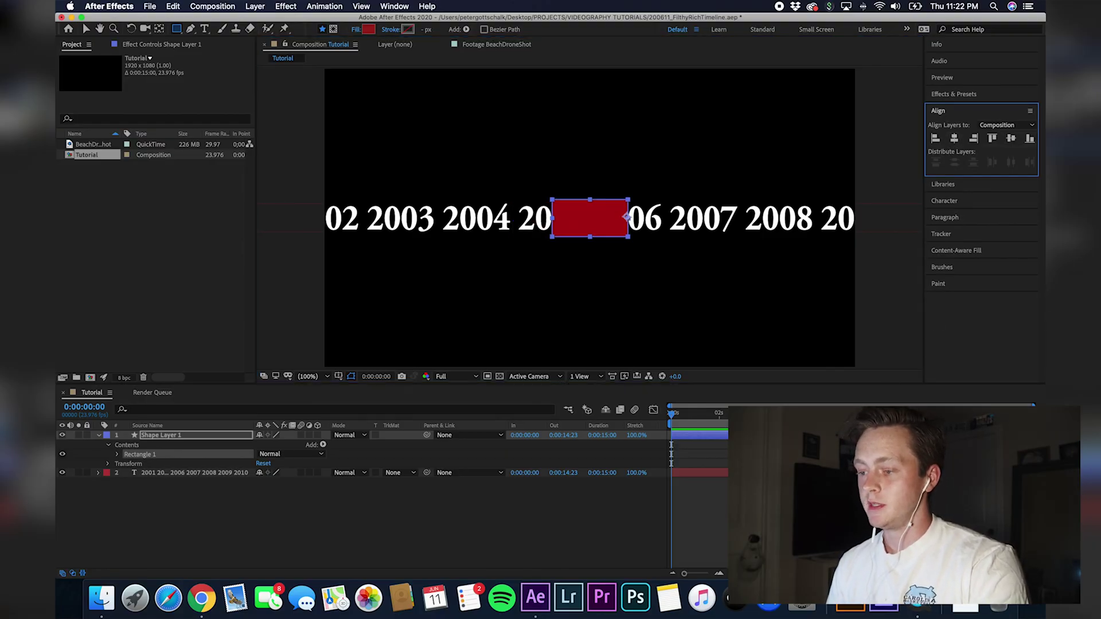
- Set the years text layer's track matte to Alpha Matte "Shape Layer 1"
left_click(190, 472)
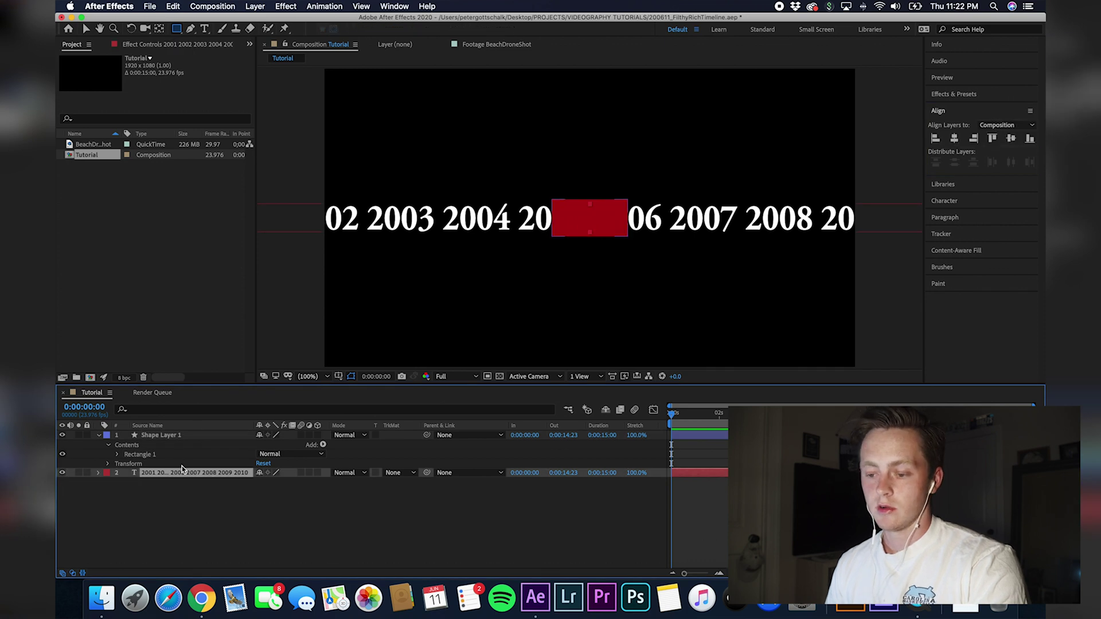
left_click(389, 473)
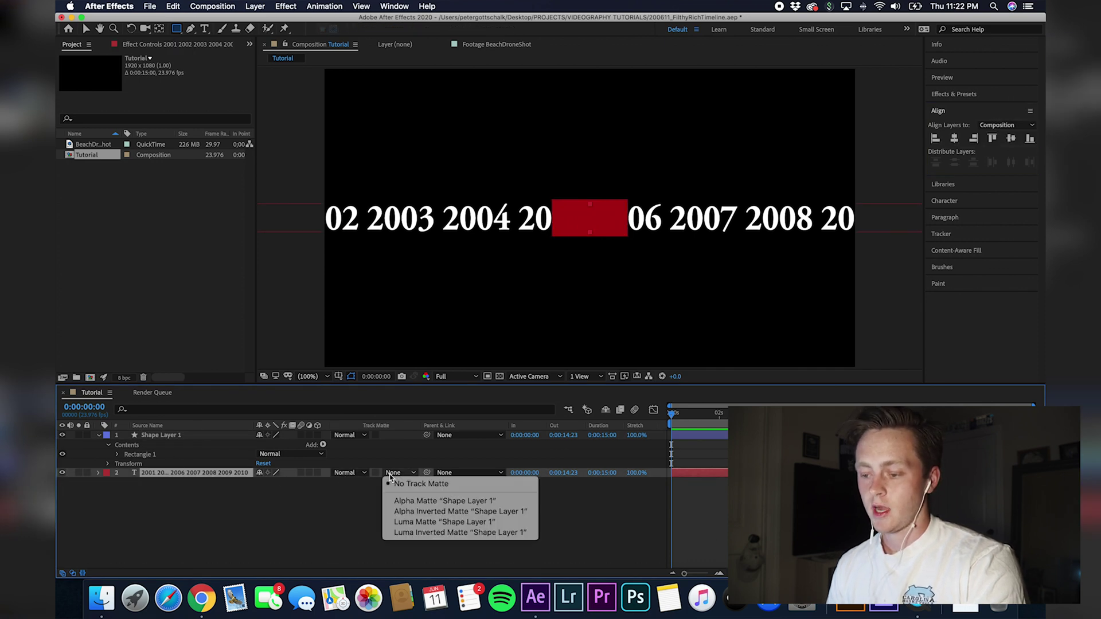
left_click(402, 501)
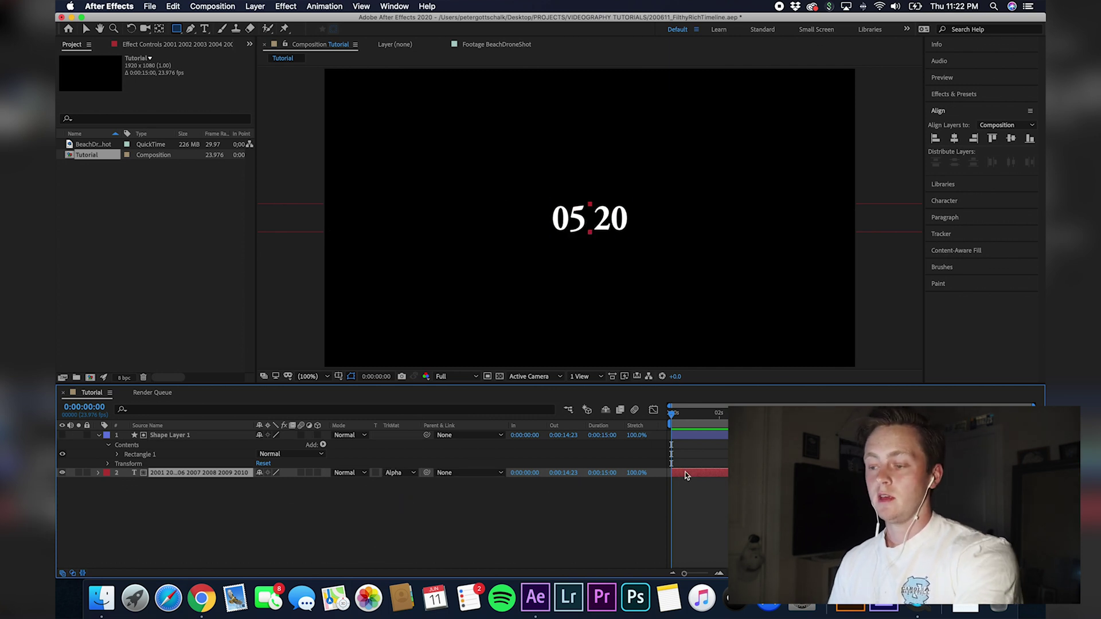
- Shift the years text layer horizontally to X position 1626 so that 2008 sits inside the matte window
left_click(707, 436)
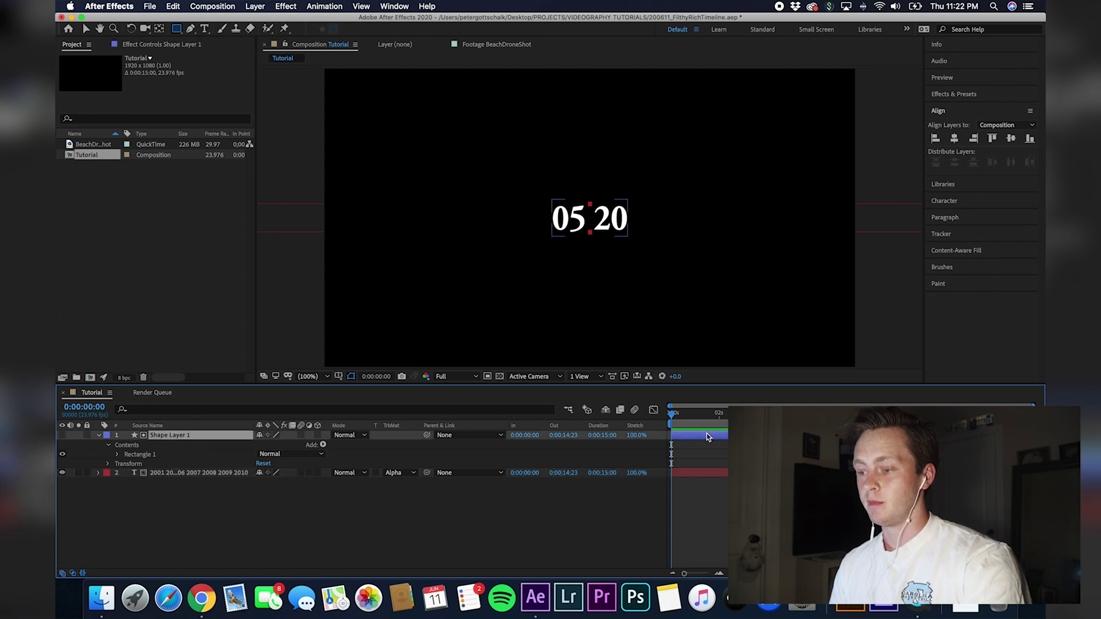
left_click(706, 474)
key("p")
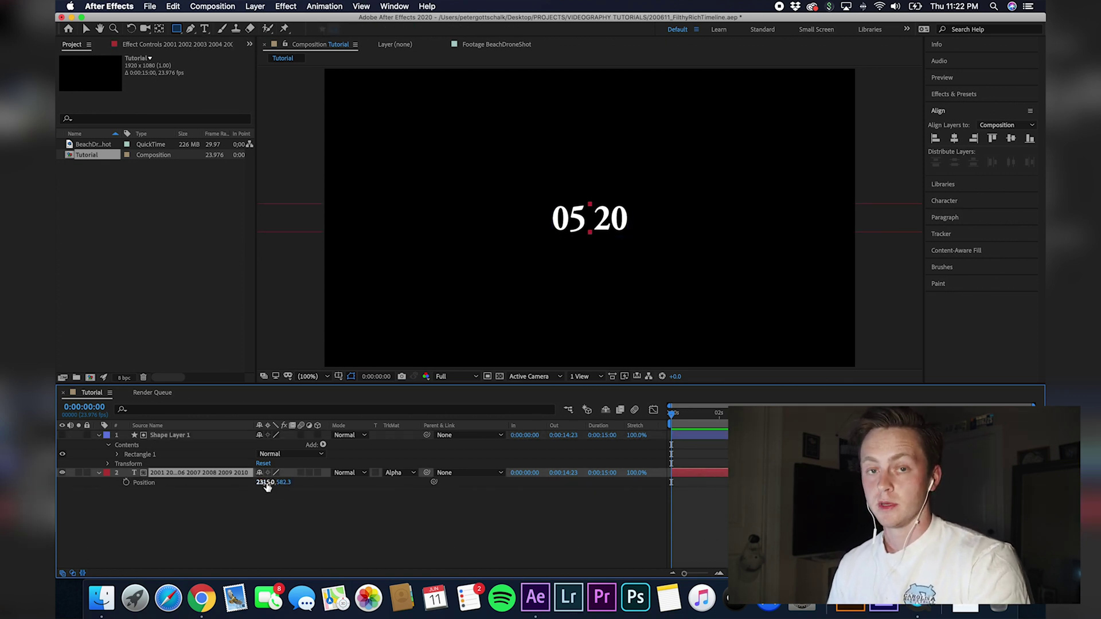
left_click_drag(267, 486, 172, 483)
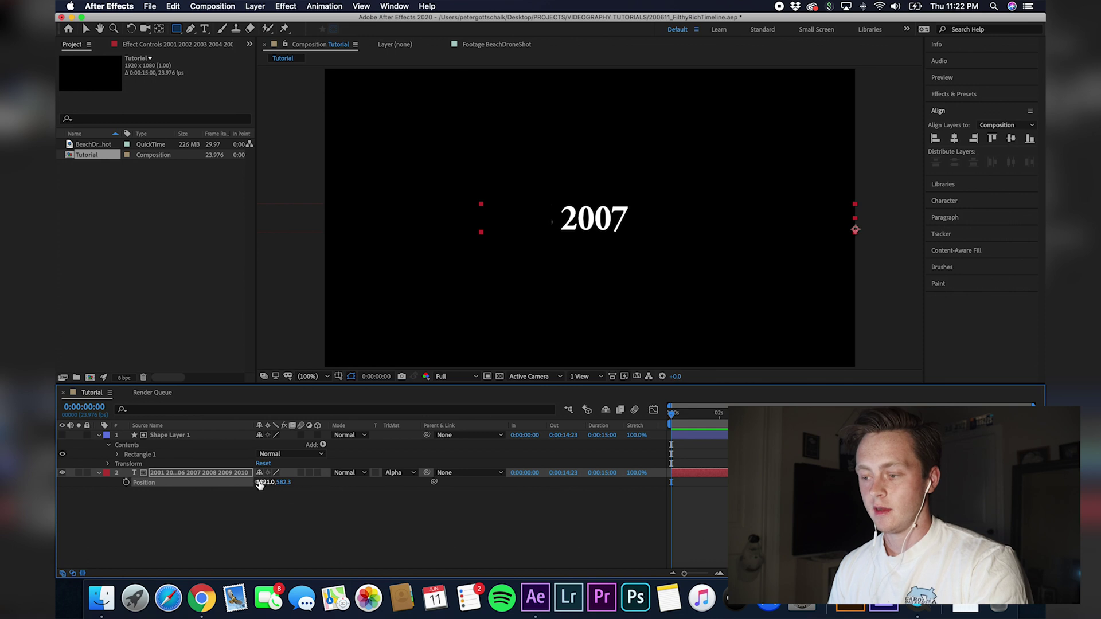
left_click_drag(259, 485, 107, 493)
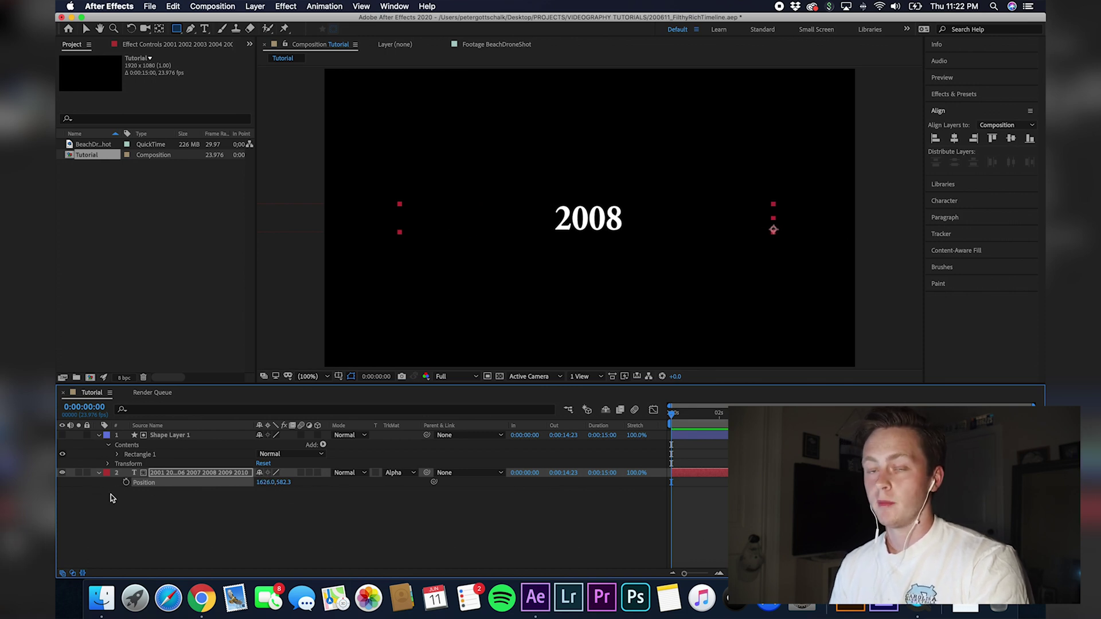
key("p")
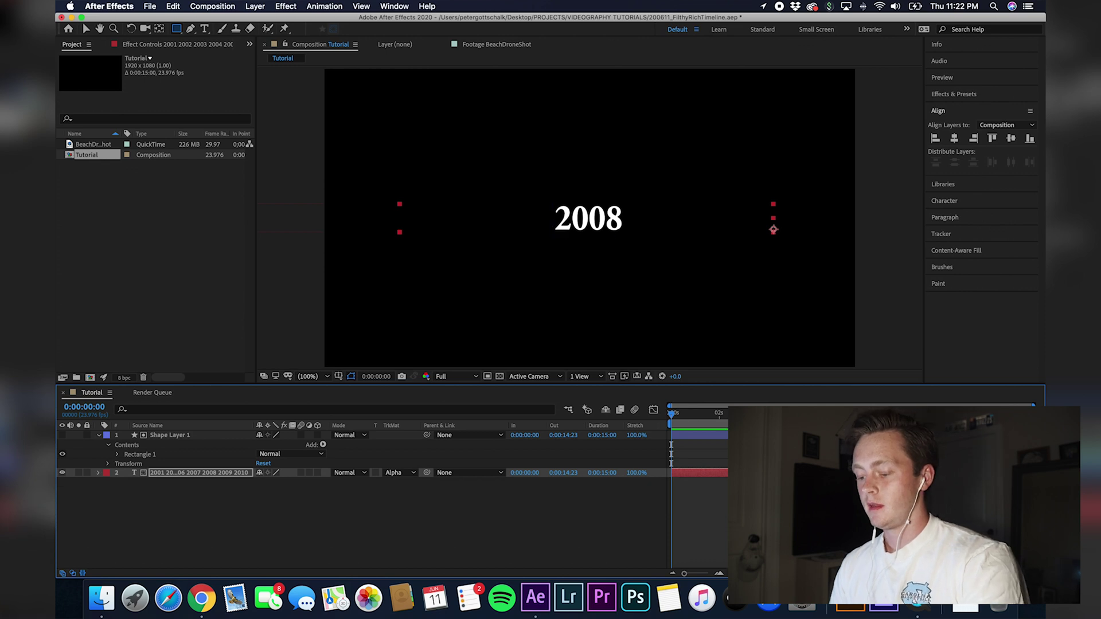
- Set a Position keyframe on the years text layer at 1 second
left_click(718, 415)
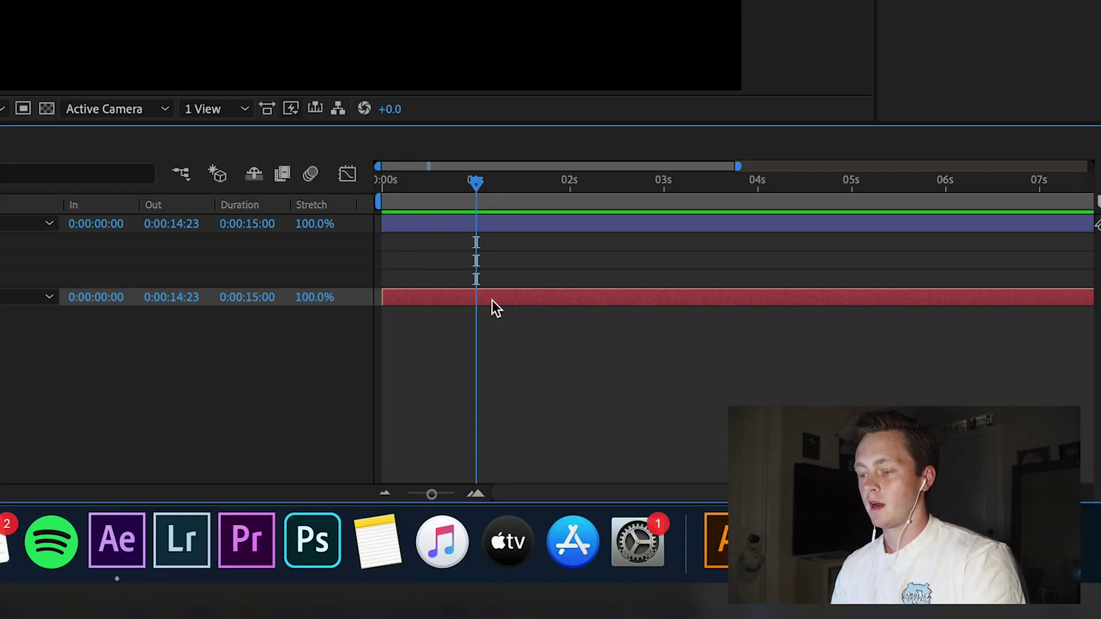
key("p")
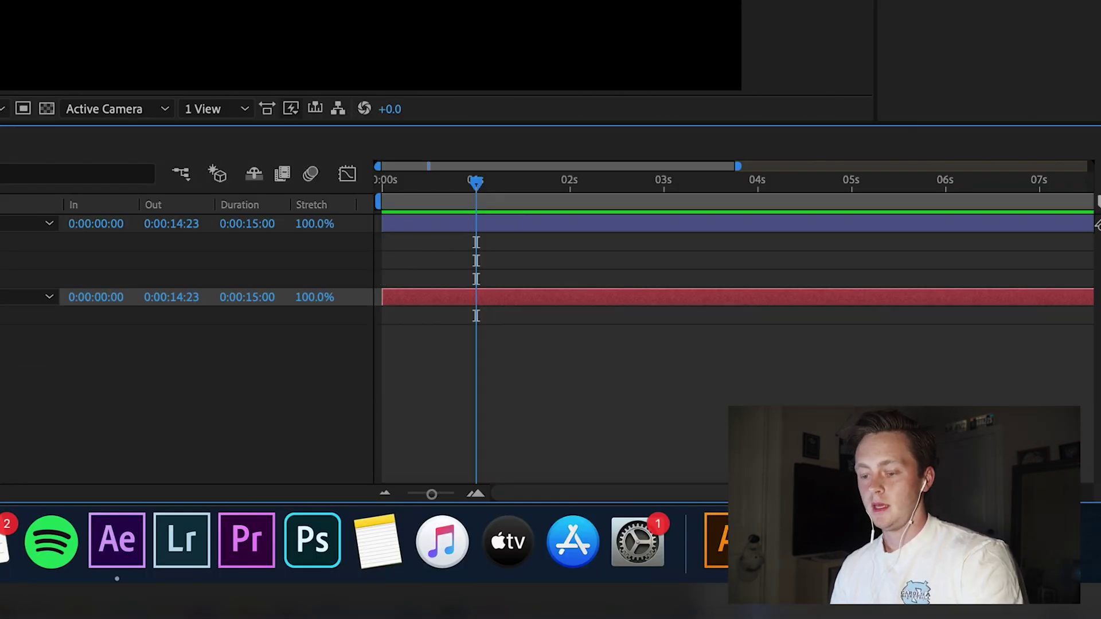
left_click(136, 316)
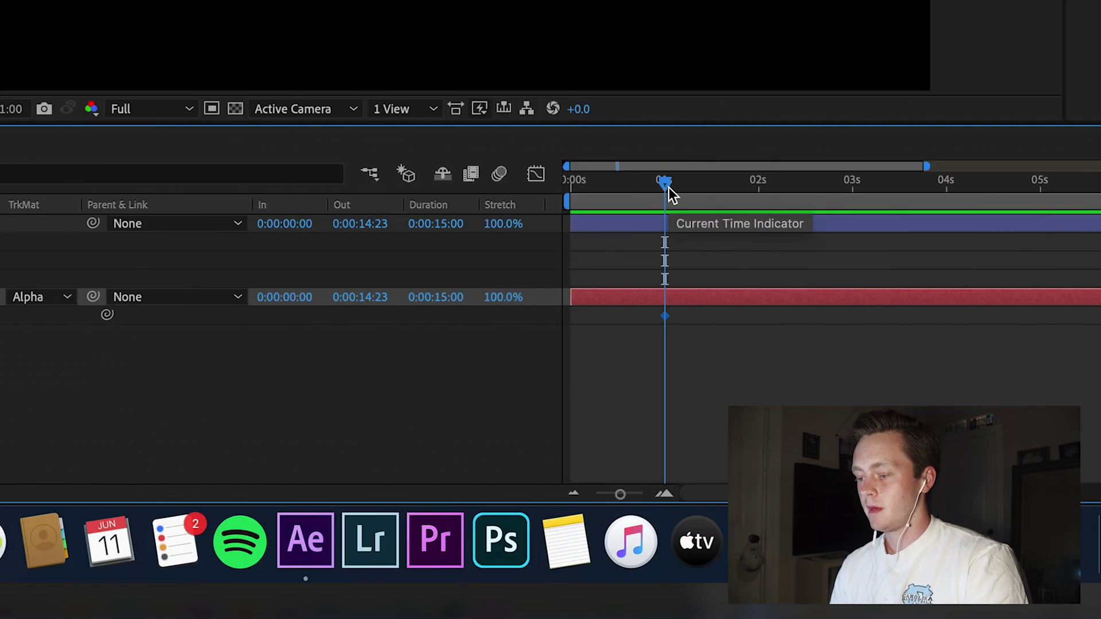
- At 3 seconds, move the years text layer horizontally until 2001 fills the matte window, and play back the slide from 1 second
left_click_drag(668, 188, 617, 167)
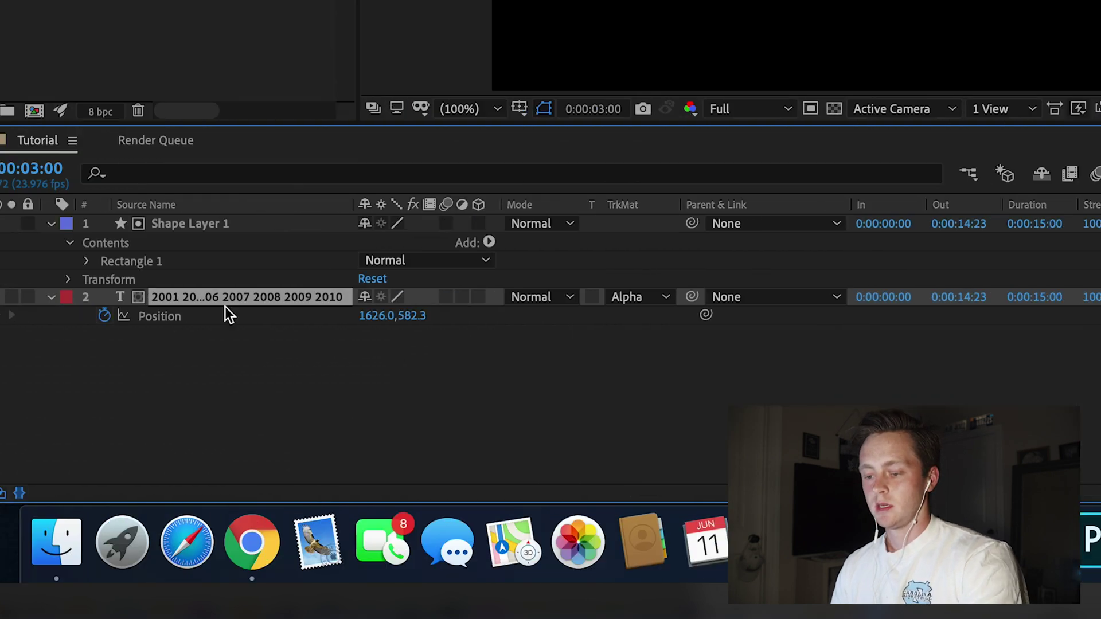
left_click_drag(379, 316, 368, 318)
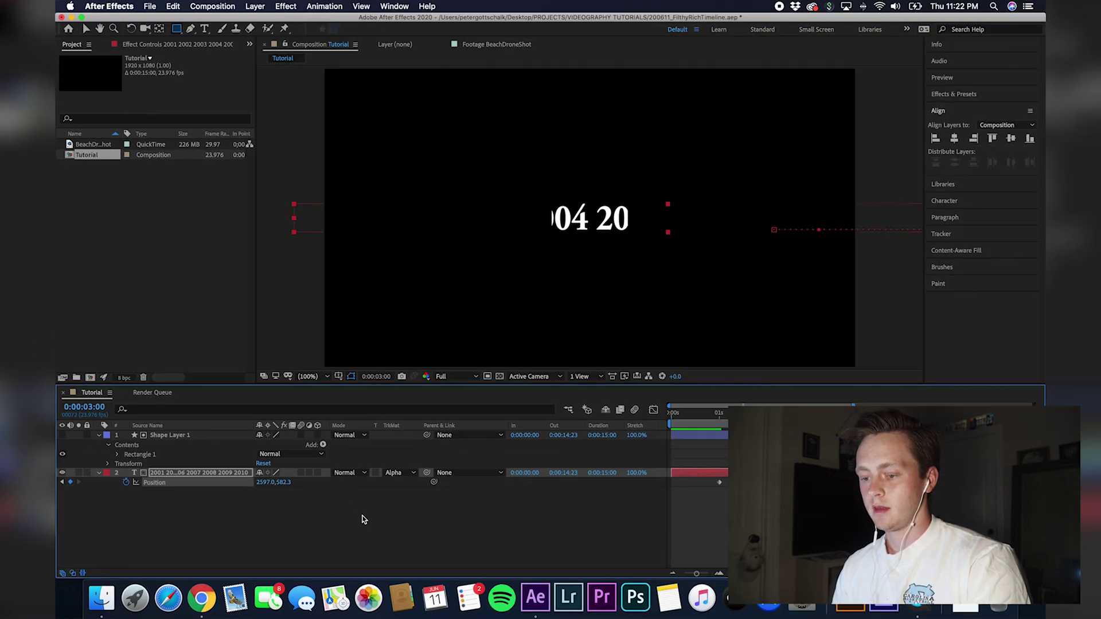
left_click_drag(260, 484, 364, 483)
left_click_drag(816, 412, 718, 446)
key("space")
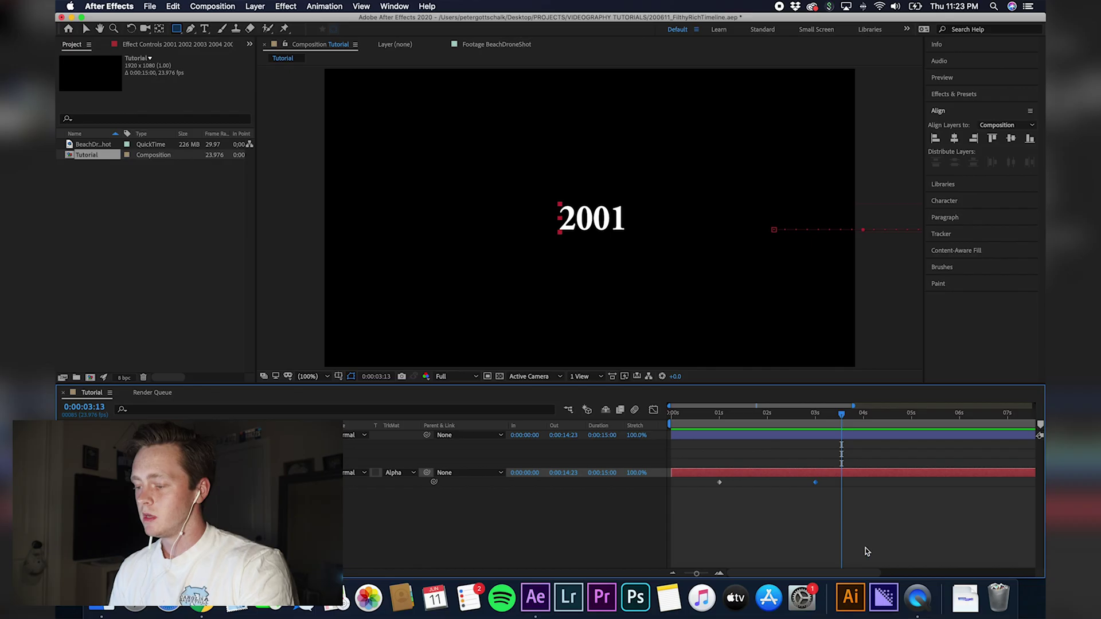
- Apply Easy Ease to both Position keyframes of the years text layer
left_click_drag(866, 547, 716, 480)
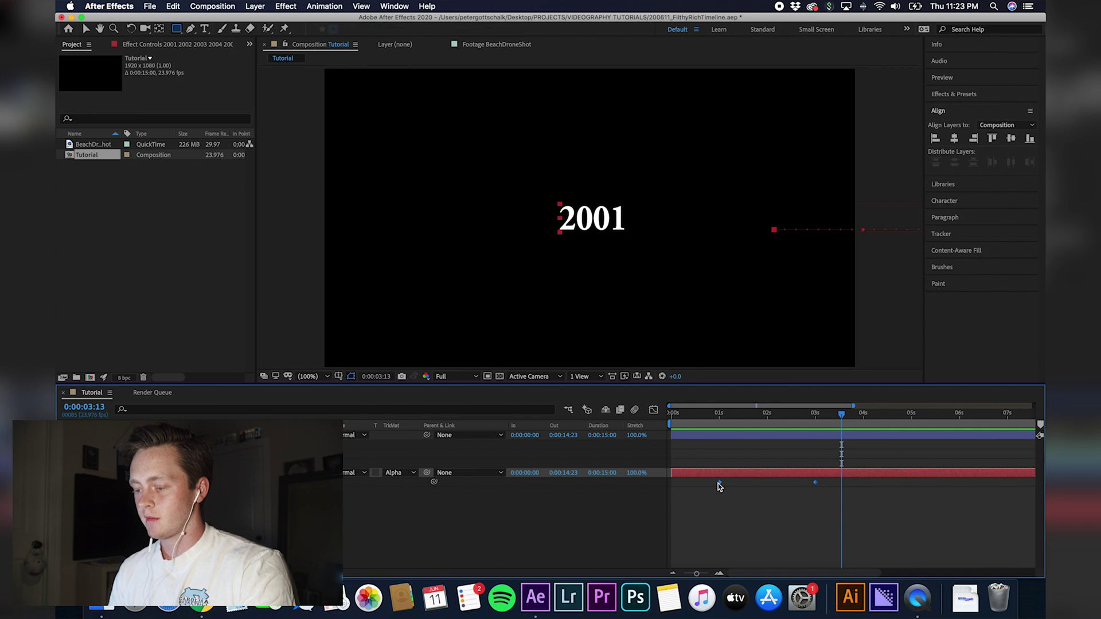
right_click(721, 487)
mouse_move(751, 570)
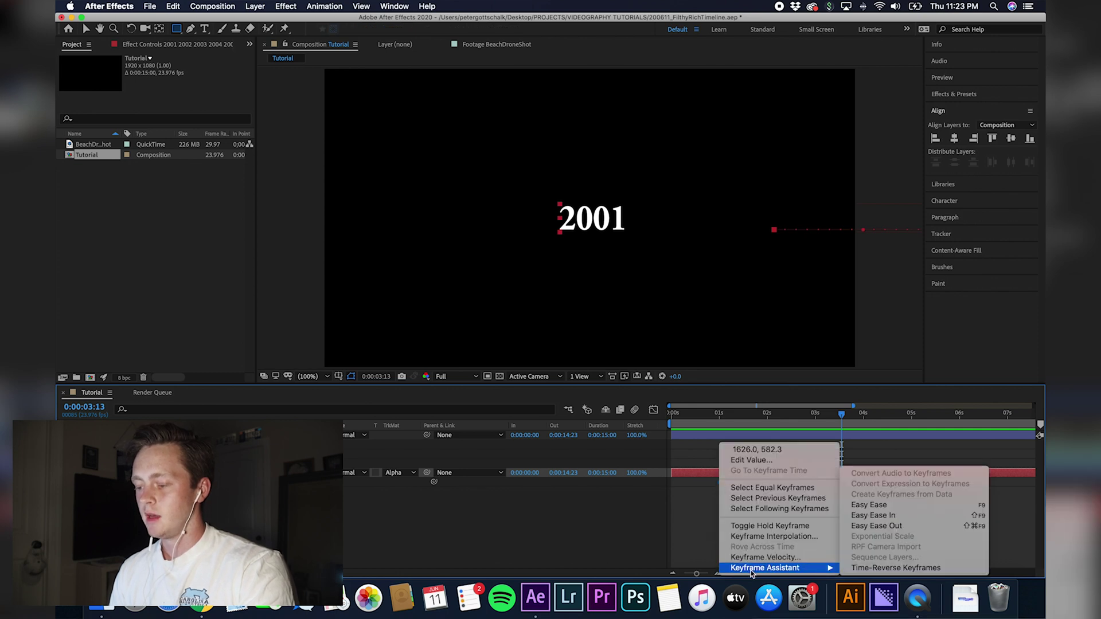
left_click(884, 507)
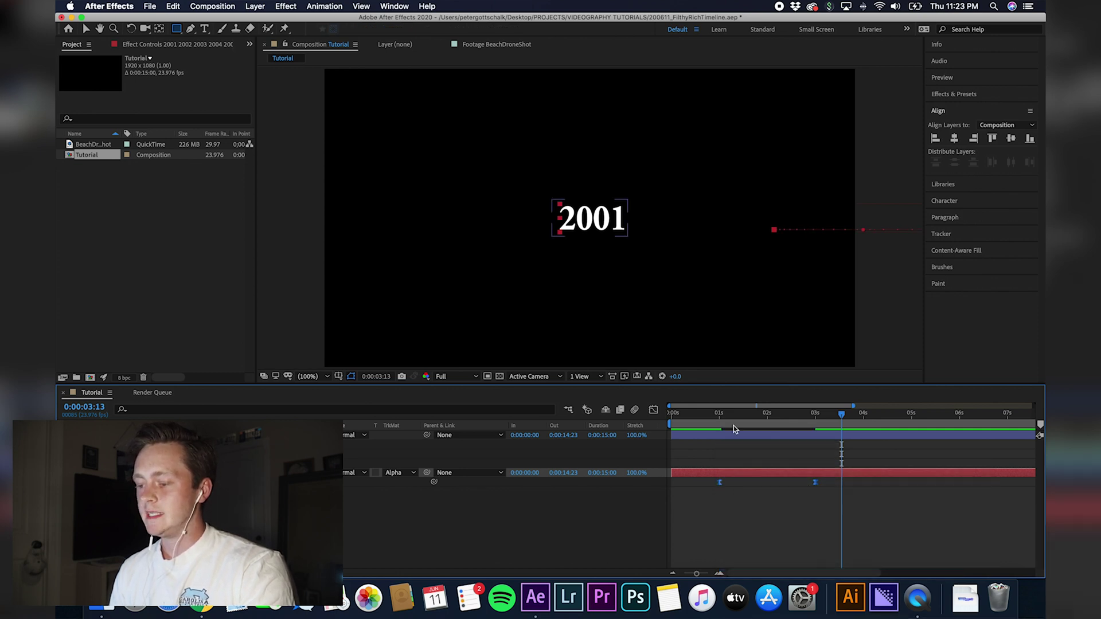
- Play back the eased year slide from about 1 second and examine the text at the matte edges mid-move
left_click_drag(730, 412, 720, 423)
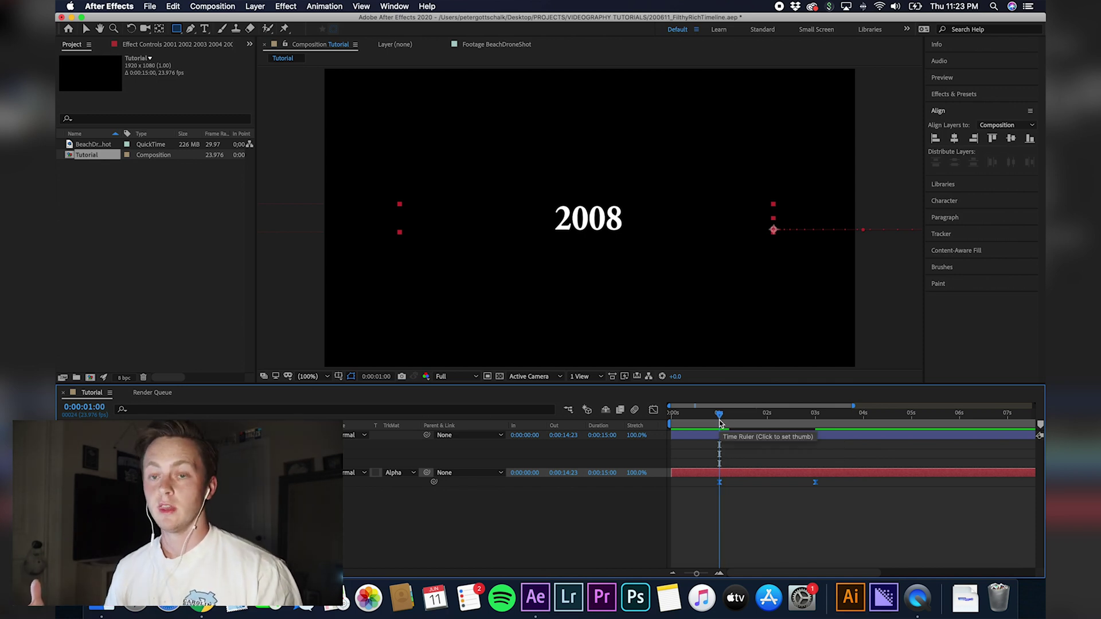
key("space")
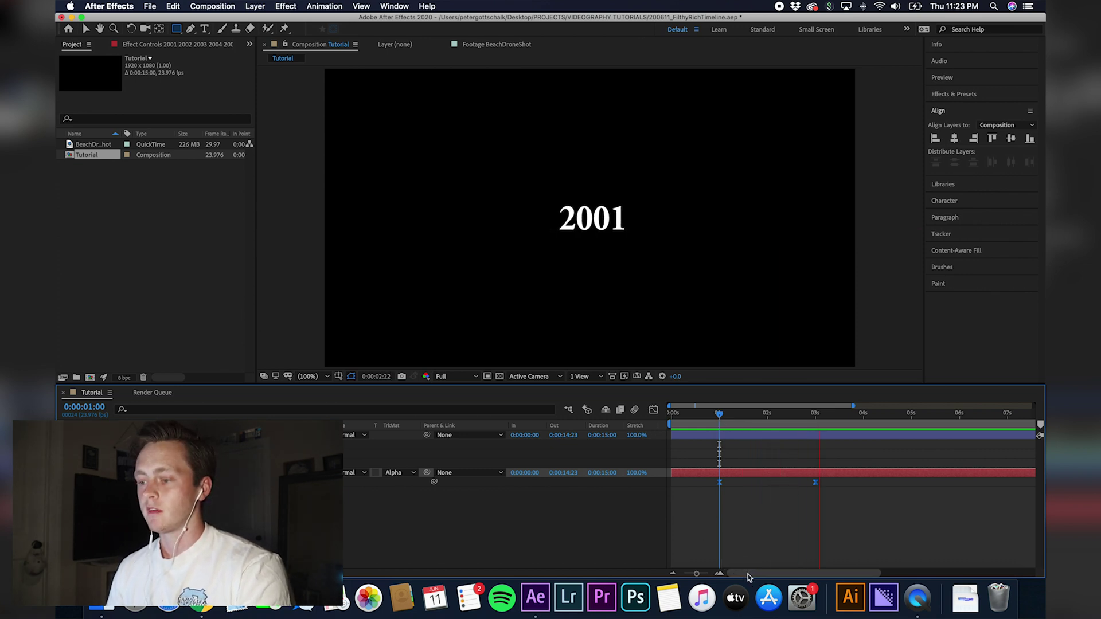
left_click(750, 474)
left_click(761, 475)
left_click(754, 437)
left_click_drag(721, 419, 726, 417)
left_click(767, 504)
key("space")
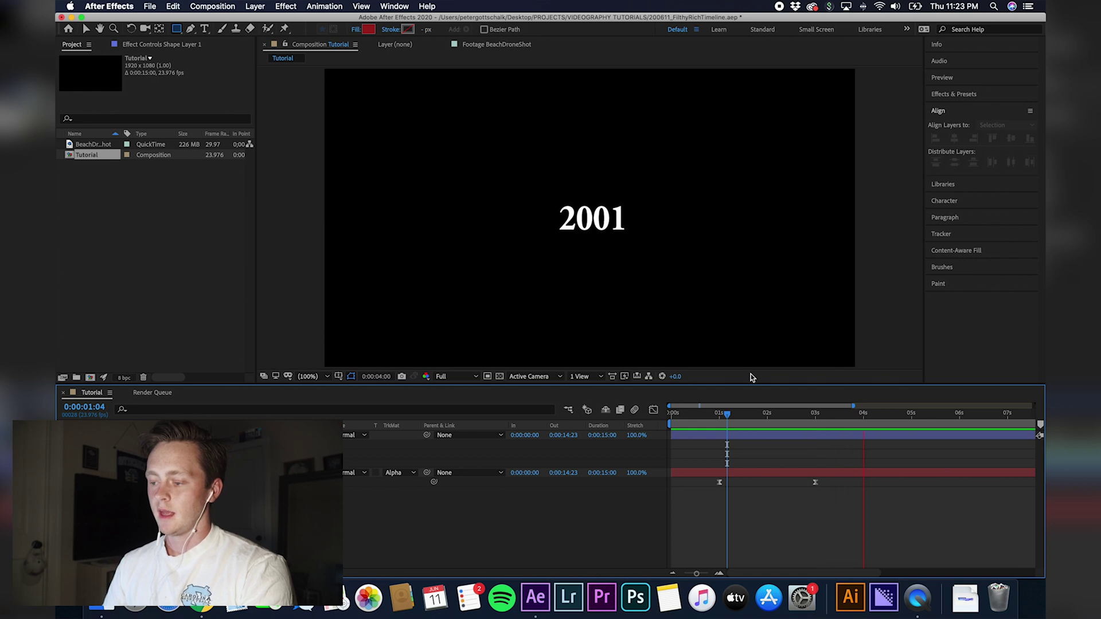
left_click(778, 417)
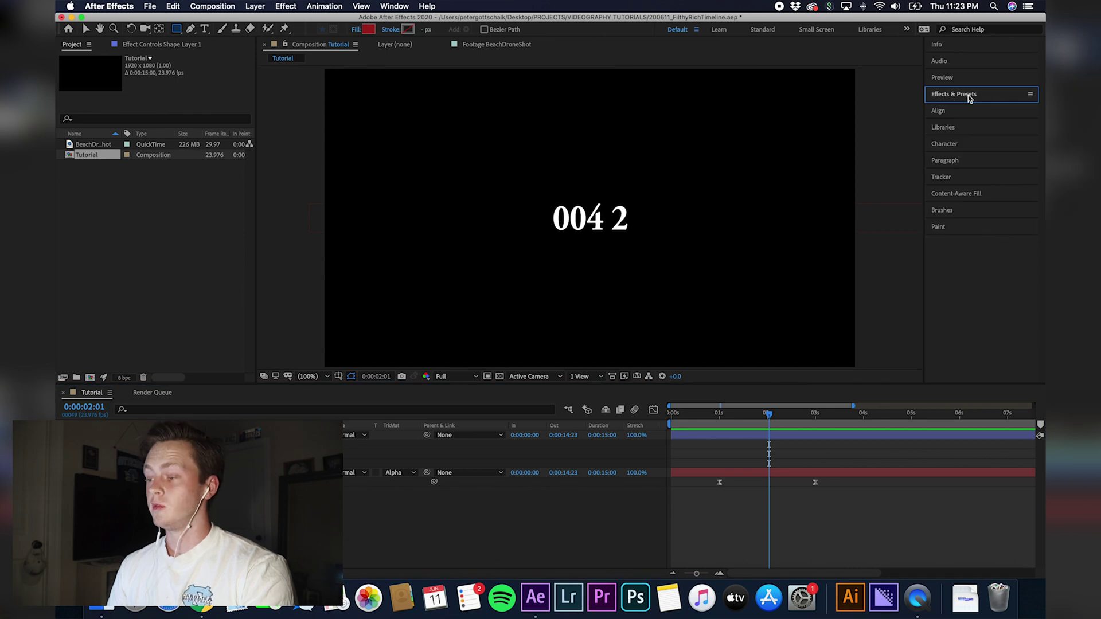
- Find the Crop Edges preset by searching for "crop" and apply it to Shape Layer 1
left_click(967, 95)
left_click(970, 109)
type("cro")
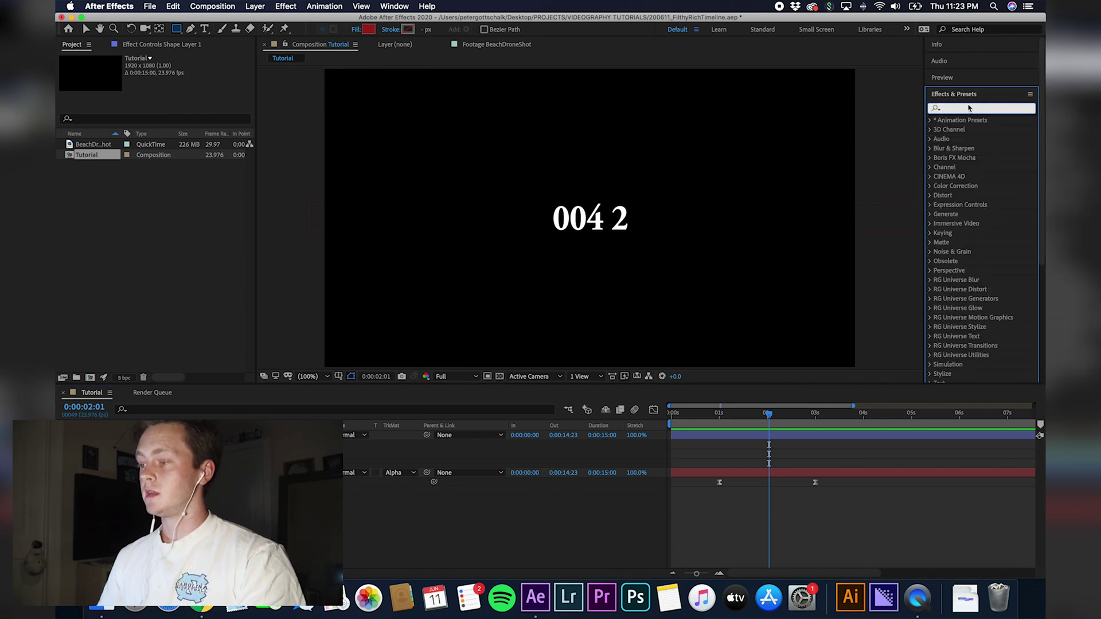
type("p")
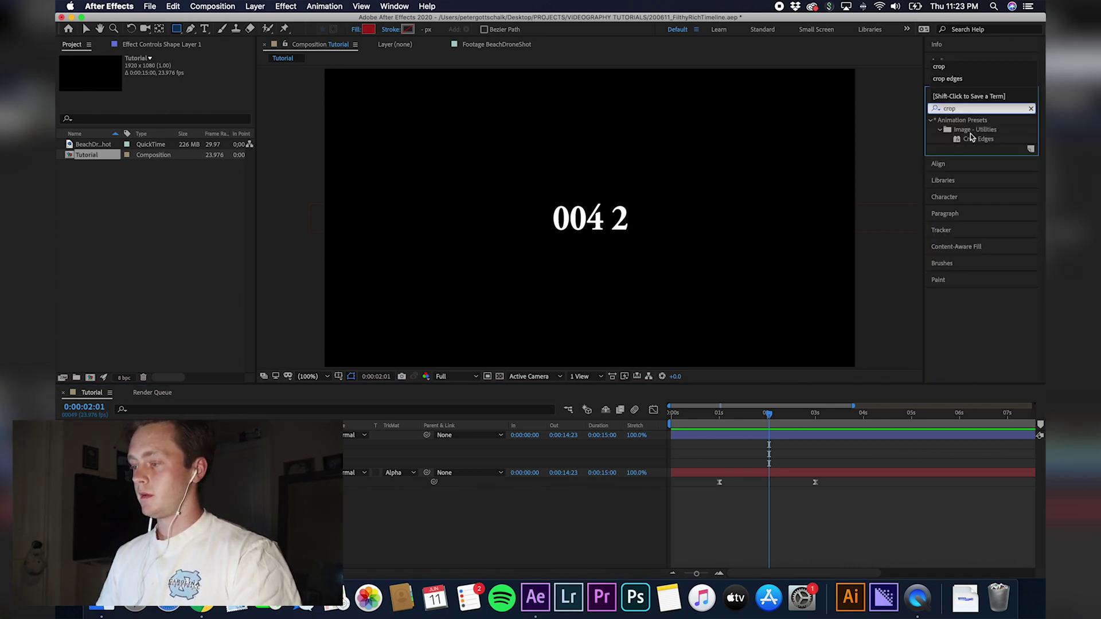
left_click_drag(978, 139, 912, 251)
- At 1 second, set Crop Edges on Shape Layer 1 to a 40% crop amount and a feather of 40, and play back the slide
left_click_drag(805, 413, 723, 433)
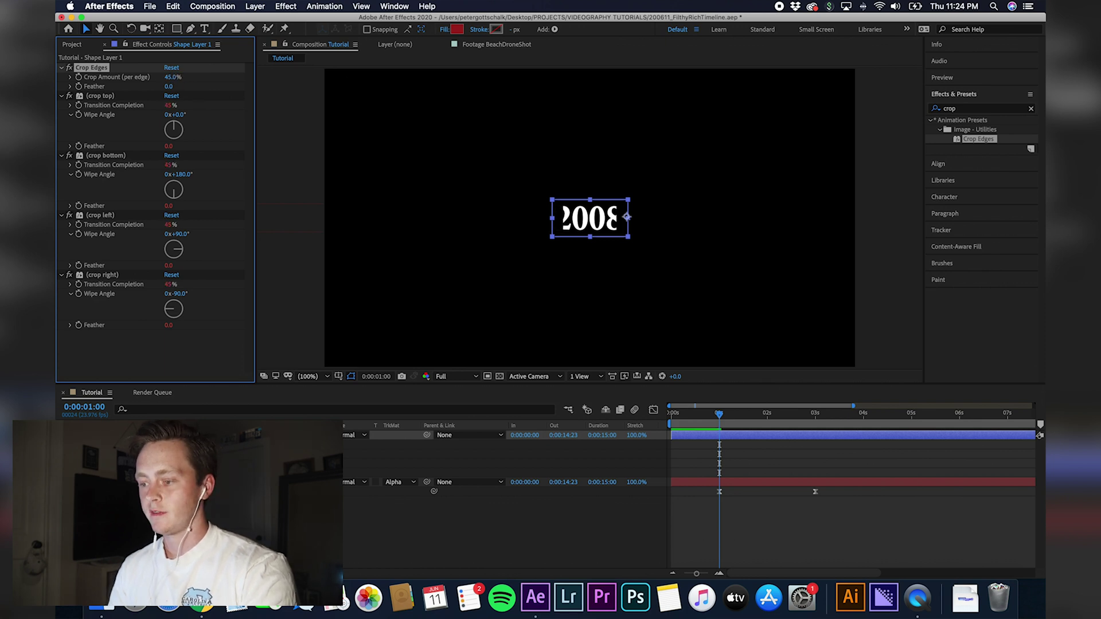
left_click_drag(168, 86, 172, 91)
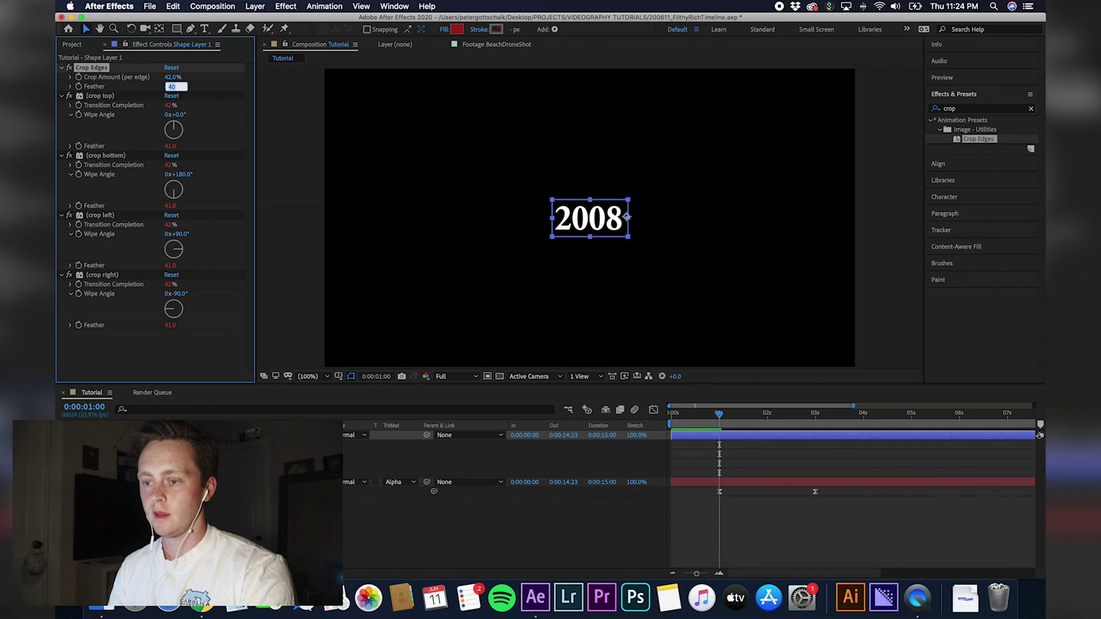
left_click(167, 78)
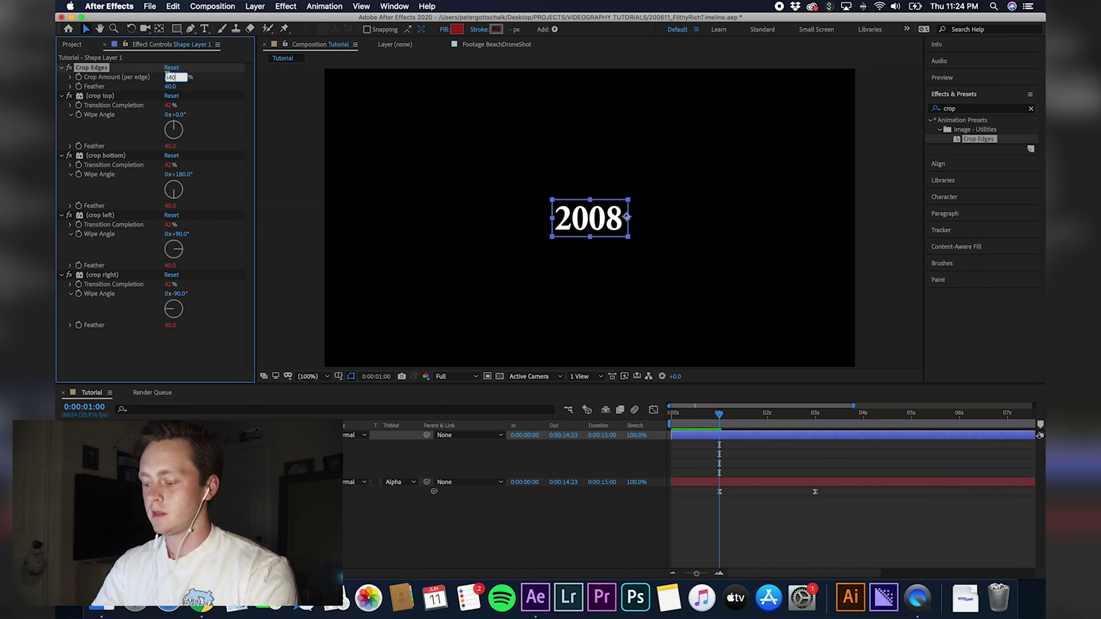
type("40")
left_click(794, 512)
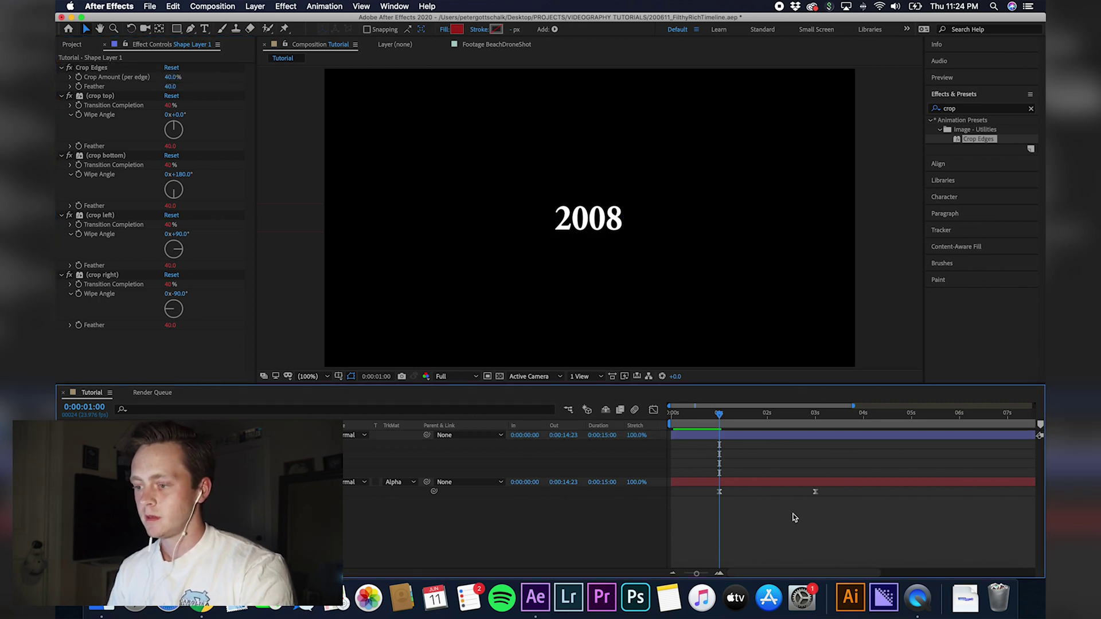
key("space")
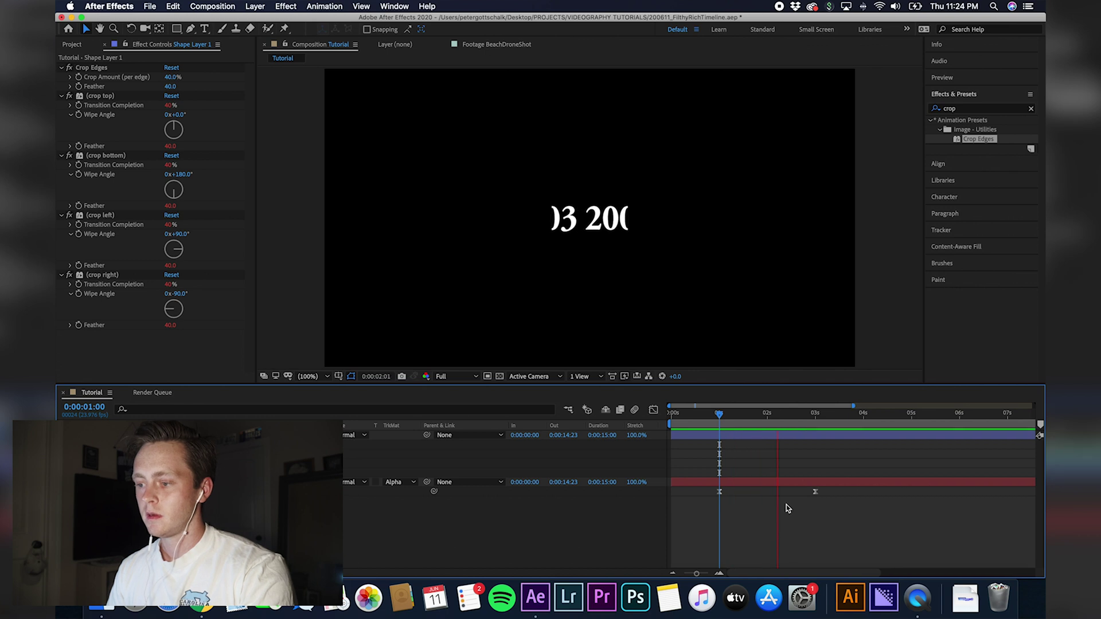
left_click_drag(755, 425, 718, 425)
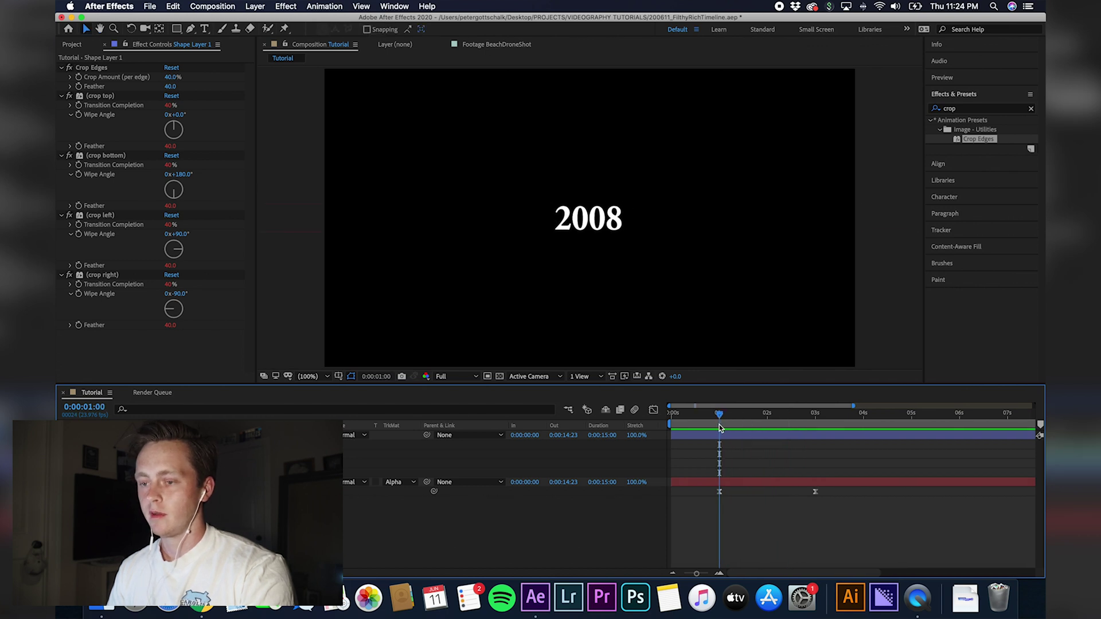
- Change Crop Edges on Shape Layer 1 to a 44.3% crop amount and a feather of 29, and preview the slide
left_click(161, 88)
type("29")
key("Return")
key("space")
left_click(729, 414)
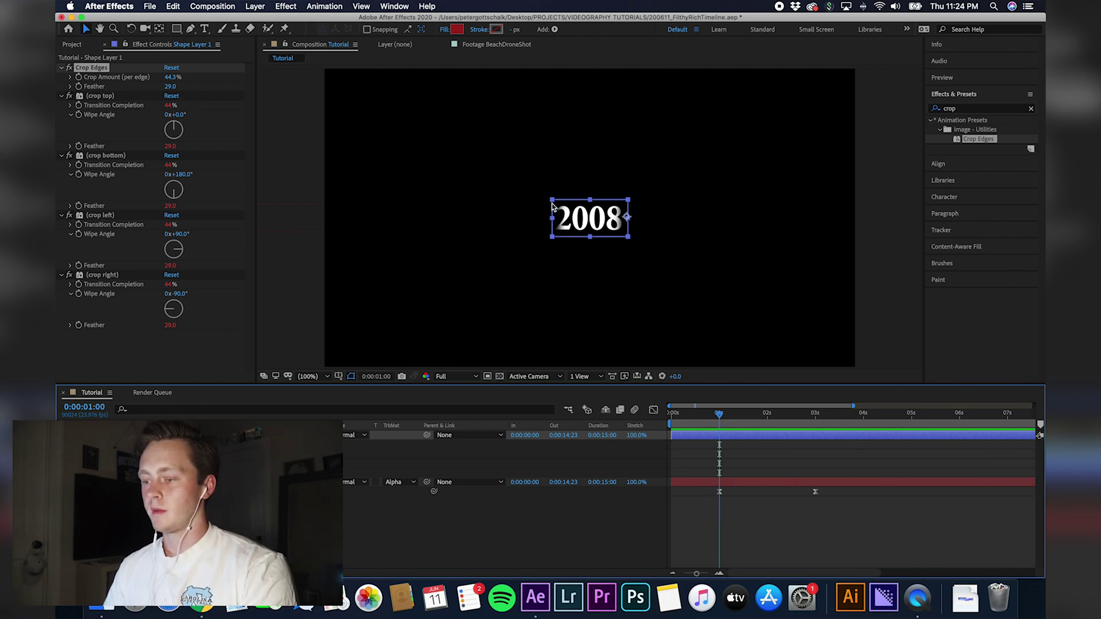
- Enlarge the matte rectangle slightly around the year and center it horizontally in the composition
left_click_drag(551, 202, 546, 198)
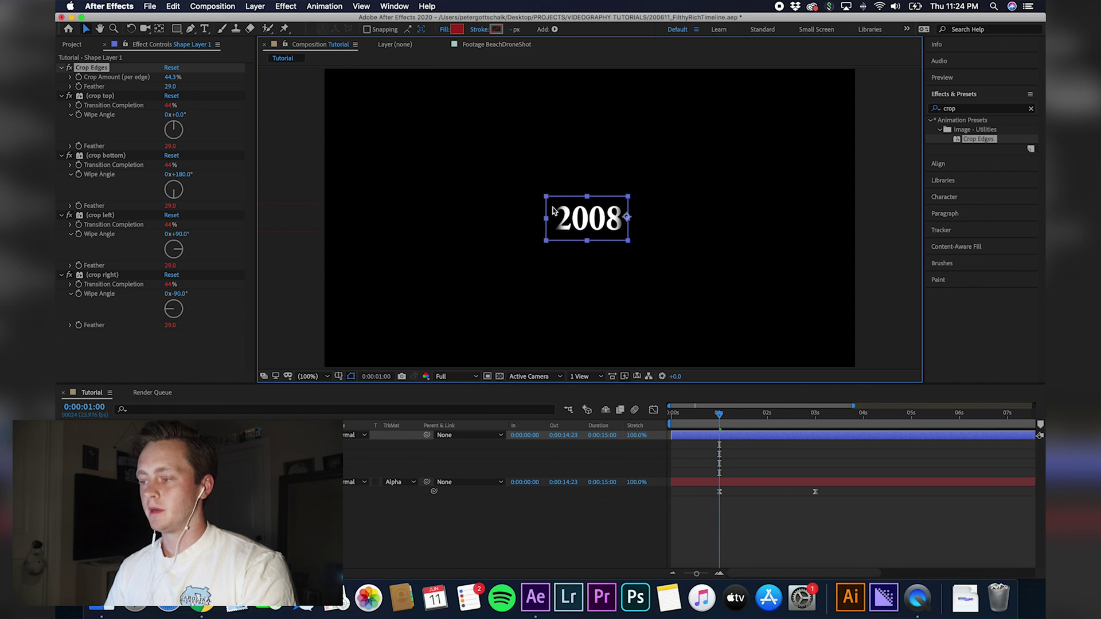
left_click(938, 163)
left_click(954, 138)
- Fine-tune Crop Edges to a 43.3% crop amount and a feather of 45, checking the matte edges along the slide
left_click(782, 436)
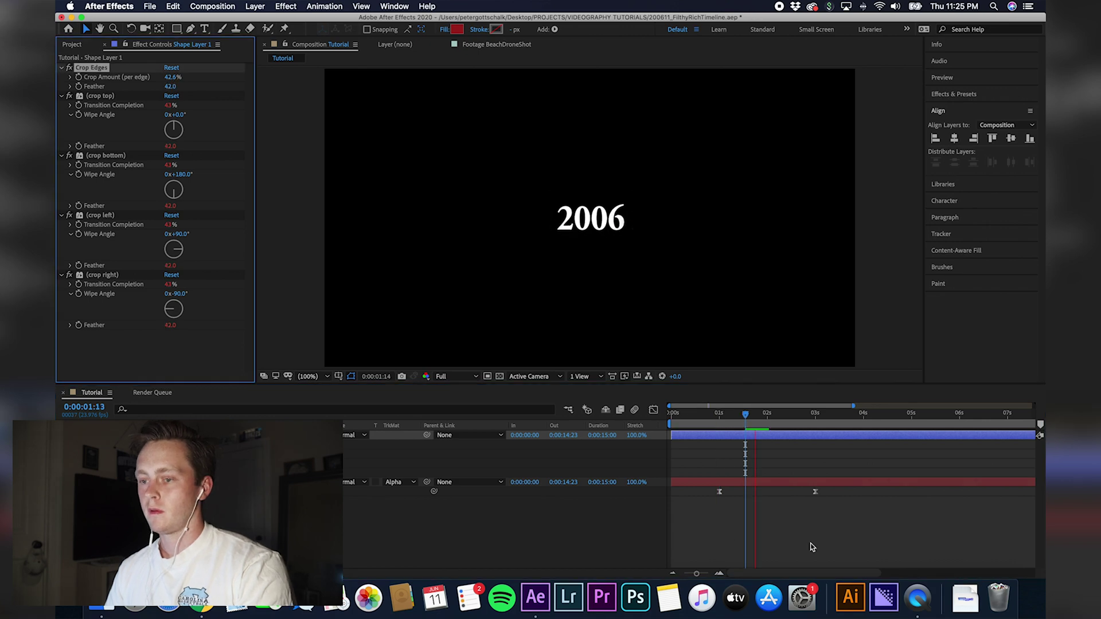
left_click_drag(745, 414, 768, 417)
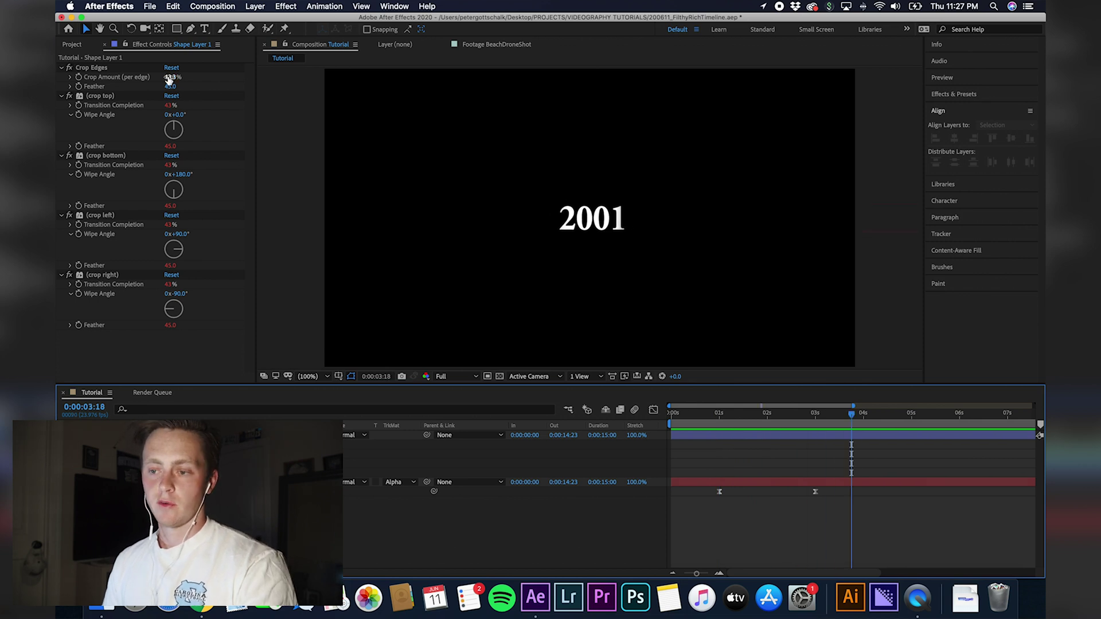
left_click_drag(790, 415, 812, 423)
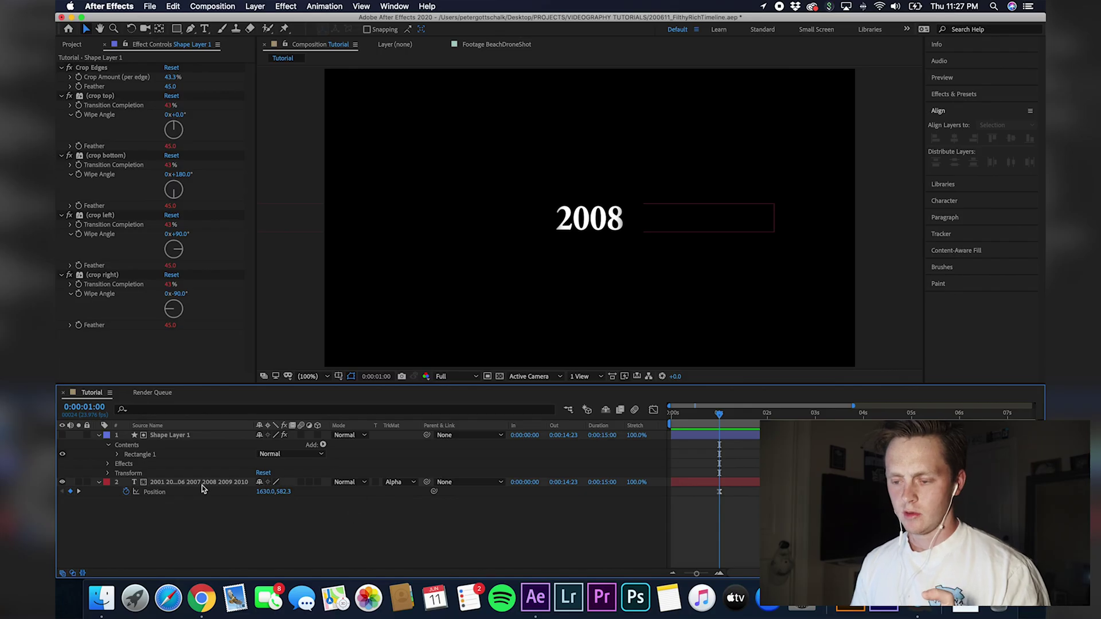
- Enable motion blur for the years text layer and for the composition
left_click(202, 484)
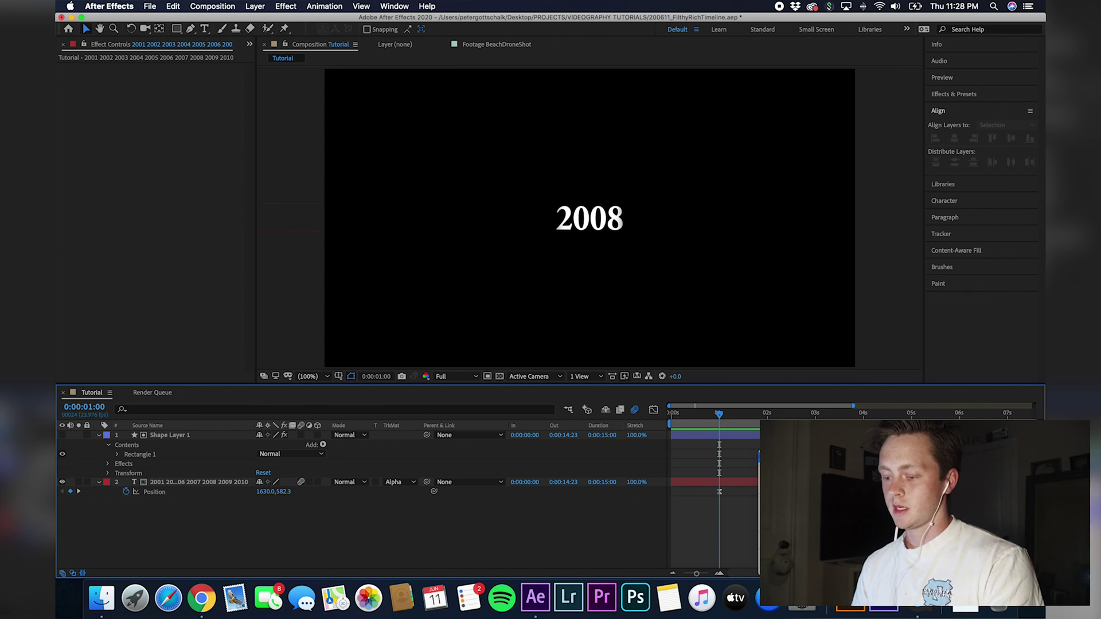
- Add a text layer reading "Palm Beach, Florida" and center it horizontally in the composition
key("ctrl+t")
left_click(590, 221)
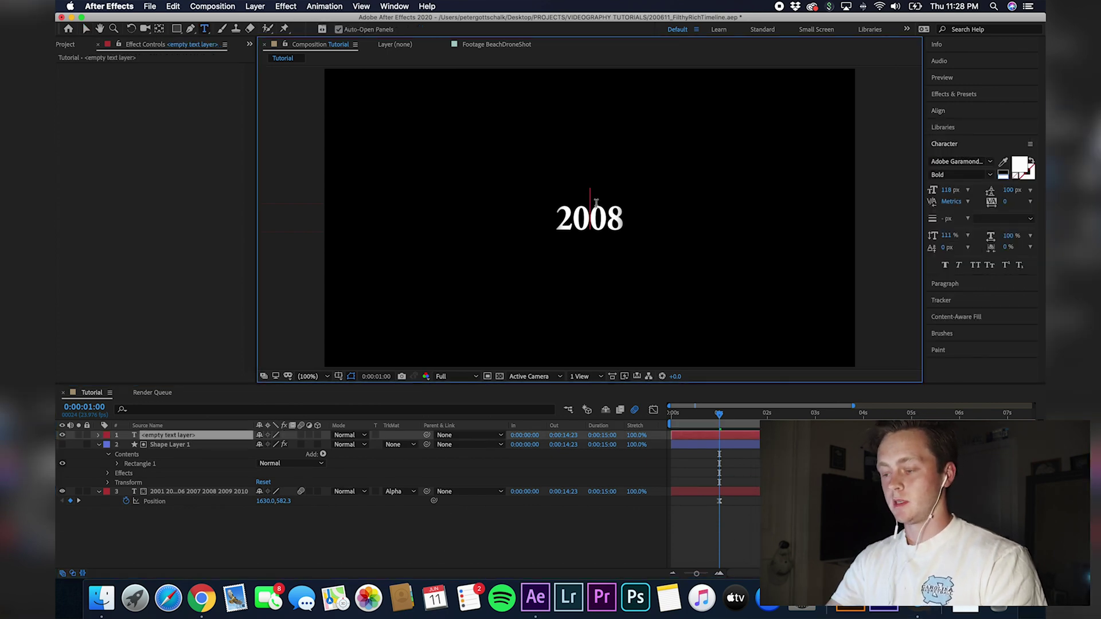
type("Palm Beach")
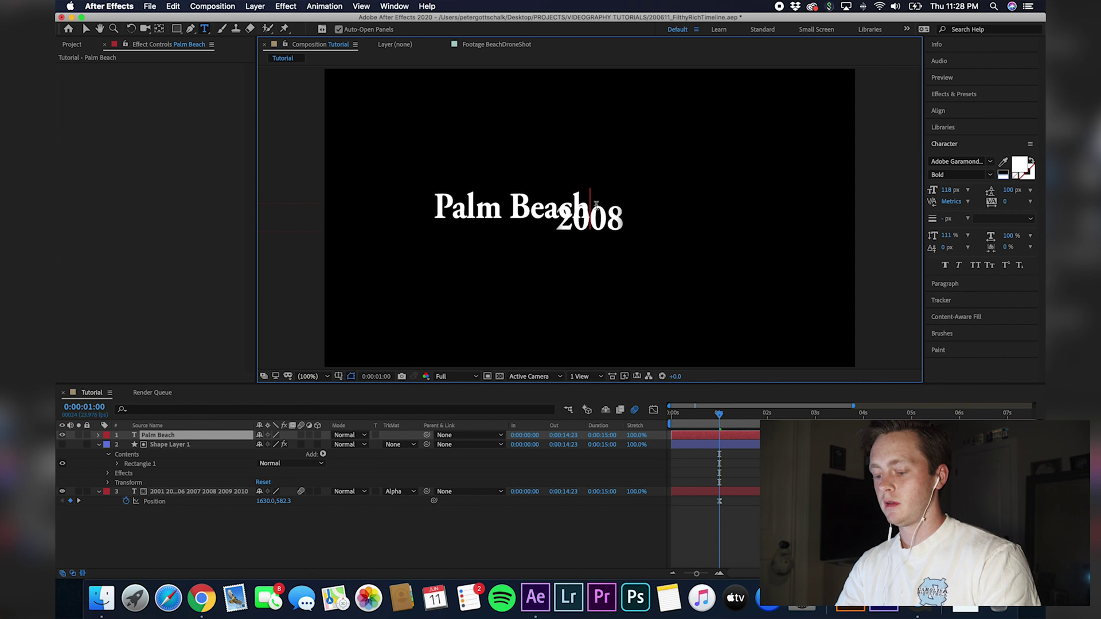
type(", Florida")
key("ctrl+a")
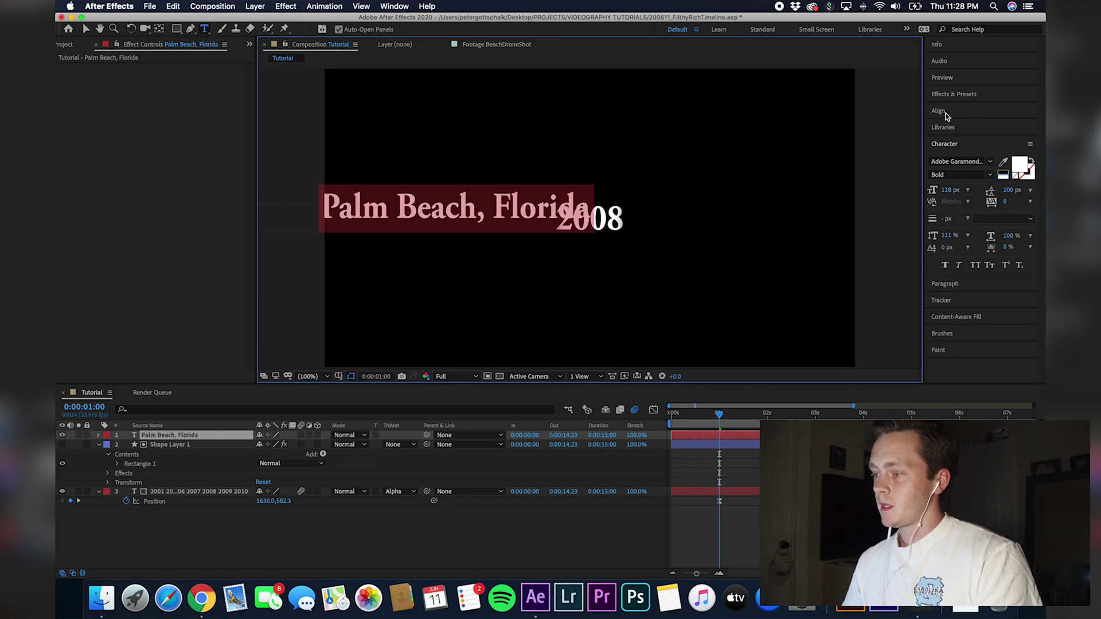
left_click(938, 110)
left_click(954, 138)
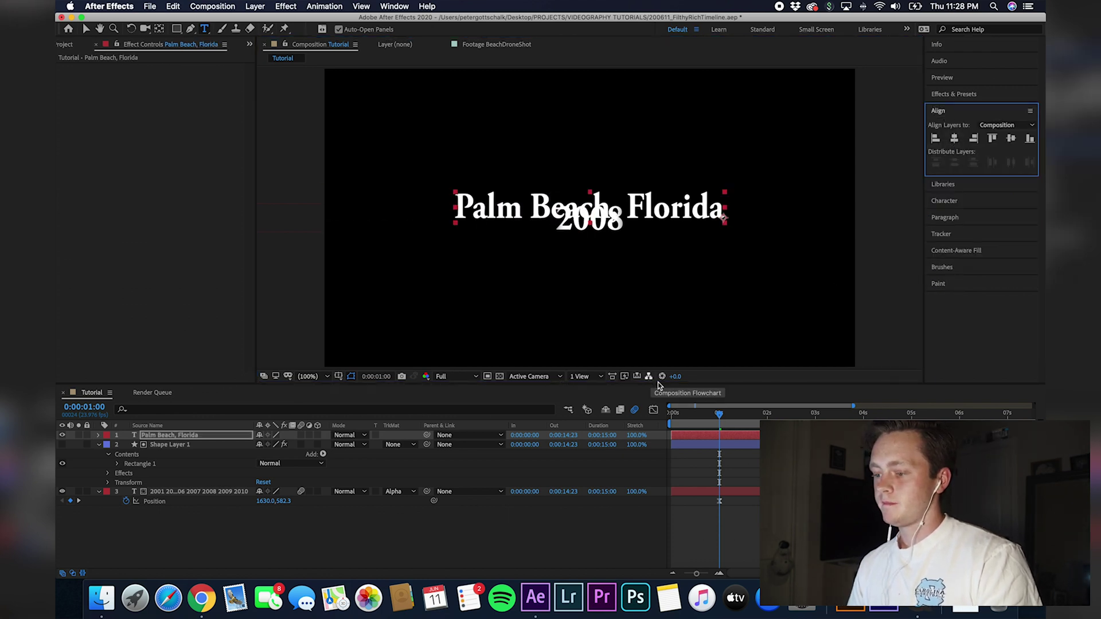
- Raise the Palm Beach, Florida title above the year to a Y position of 448 and make it a 3D layer
left_click(692, 440)
key("p")
left_click_drag(286, 449, 233, 445)
left_click(693, 440)
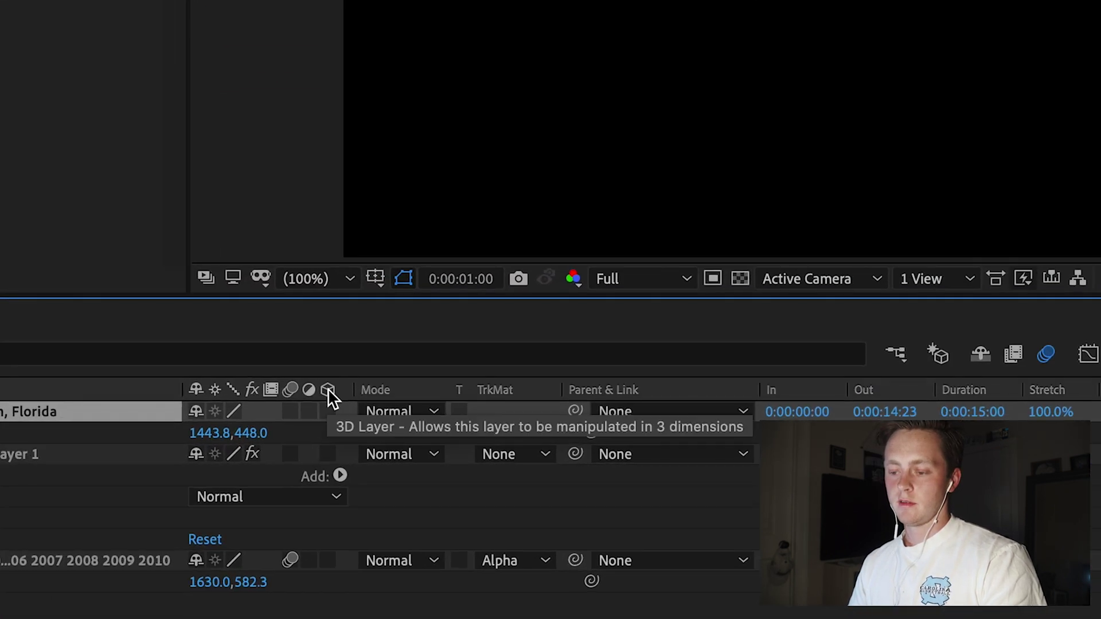
left_click(327, 411)
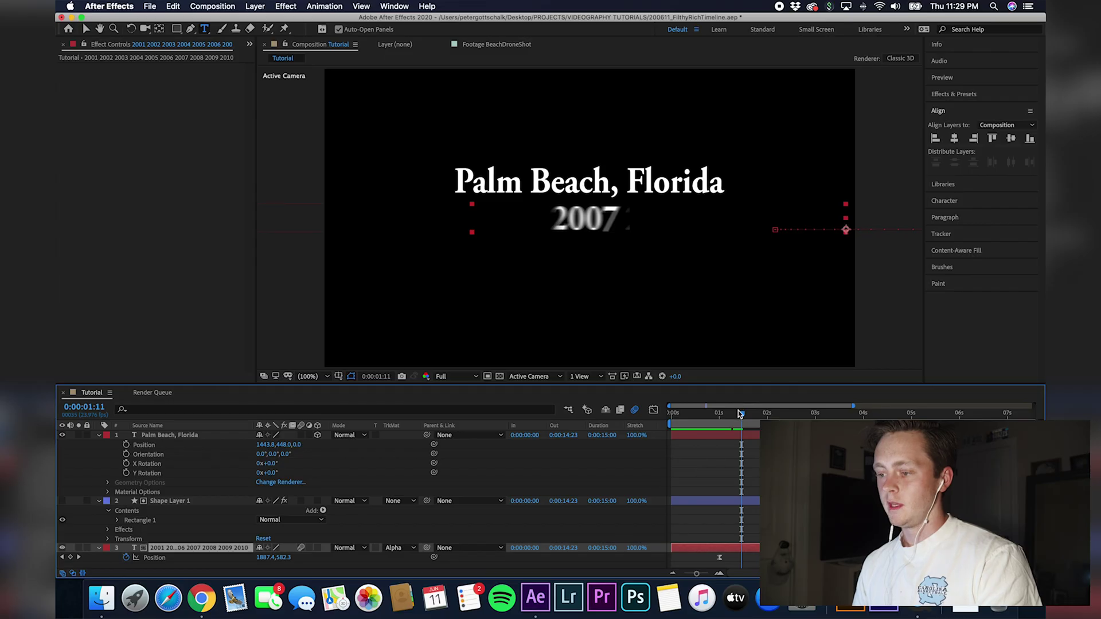
- At 0:00:01:15, keyframe the Palm Beach, Florida layer's Orientation with an X value of 270°
left_click_drag(739, 414, 753, 414)
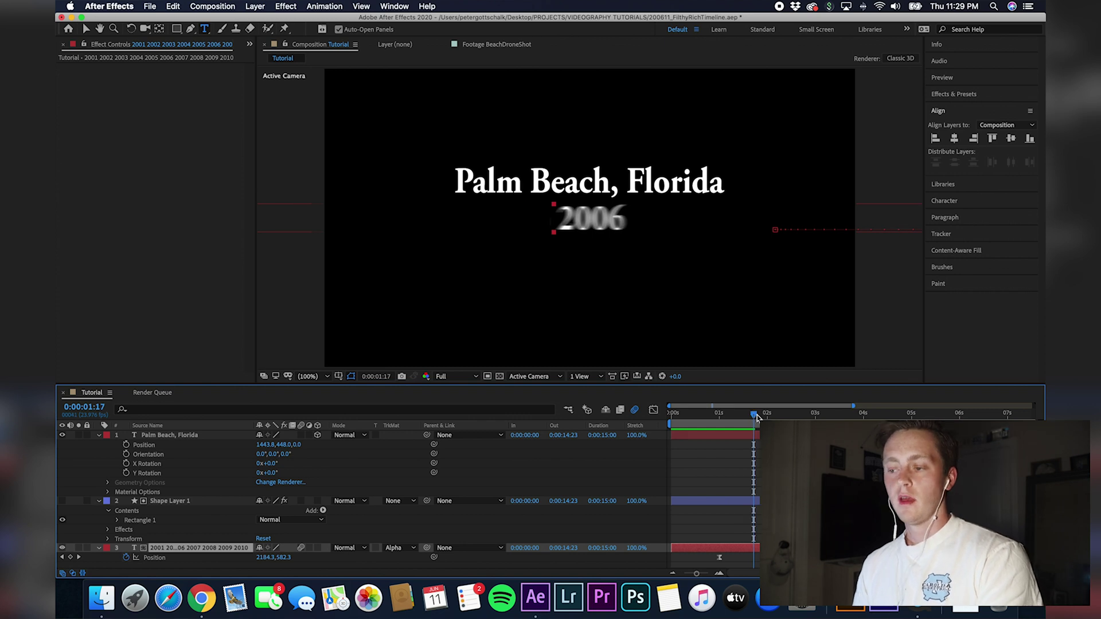
left_click_drag(754, 414, 749, 414)
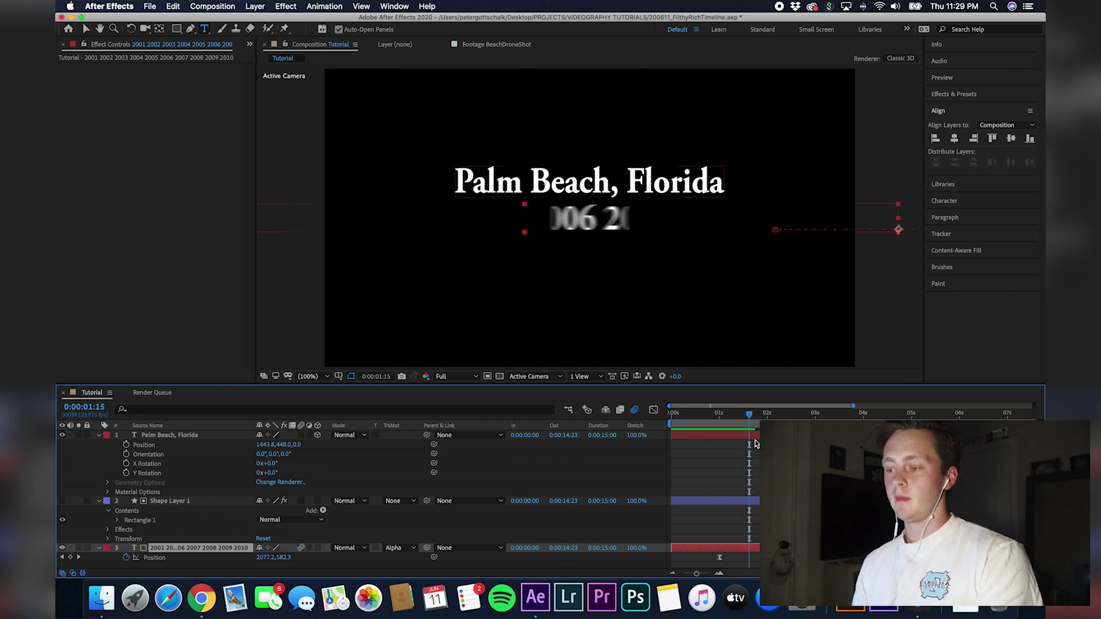
left_click(756, 438)
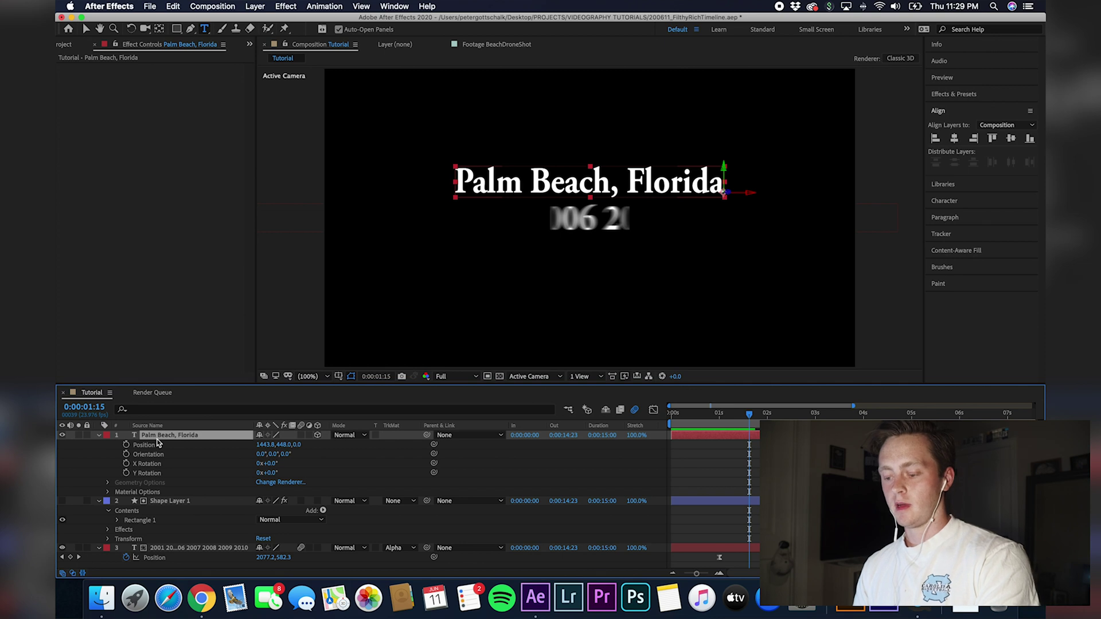
left_click(99, 436)
left_click(99, 435)
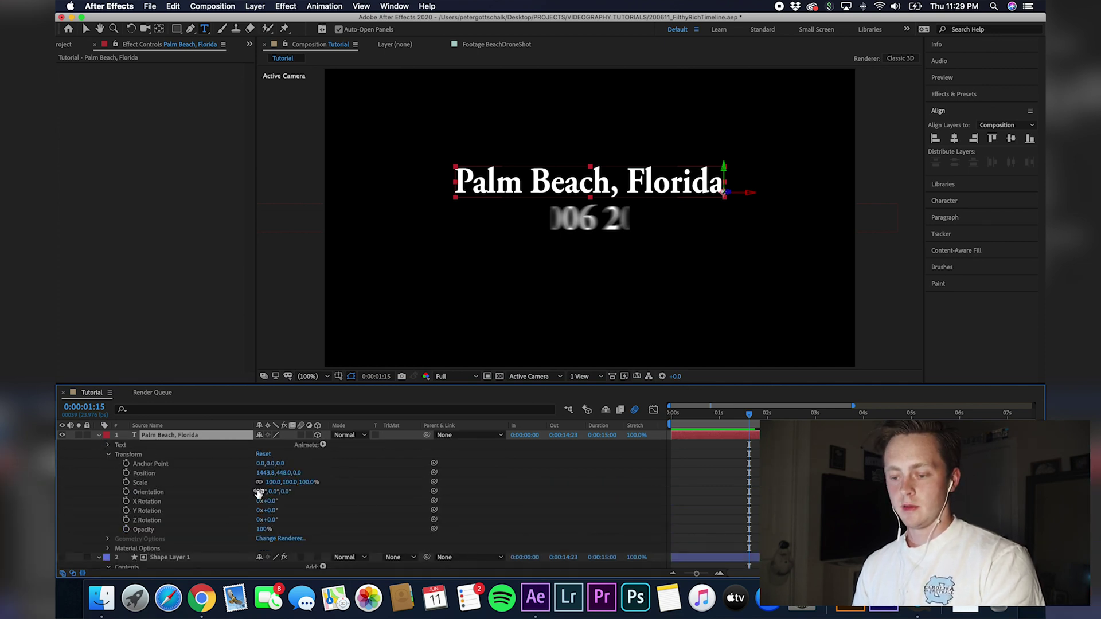
left_click_drag(259, 491, 222, 496)
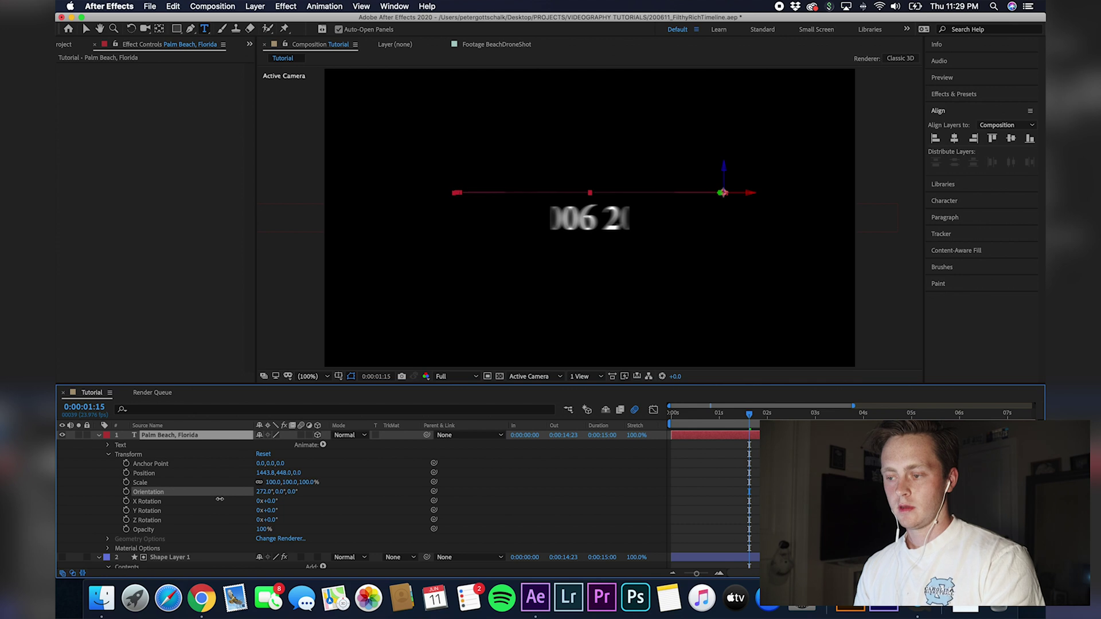
left_click(126, 492)
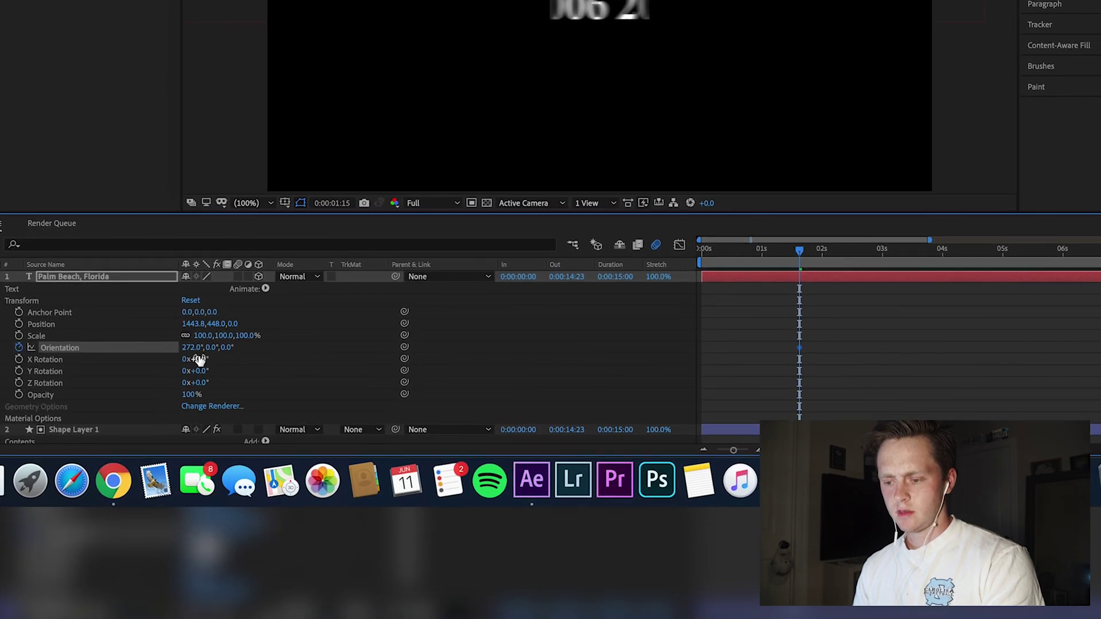
left_click(192, 347)
type("2")
type("70")
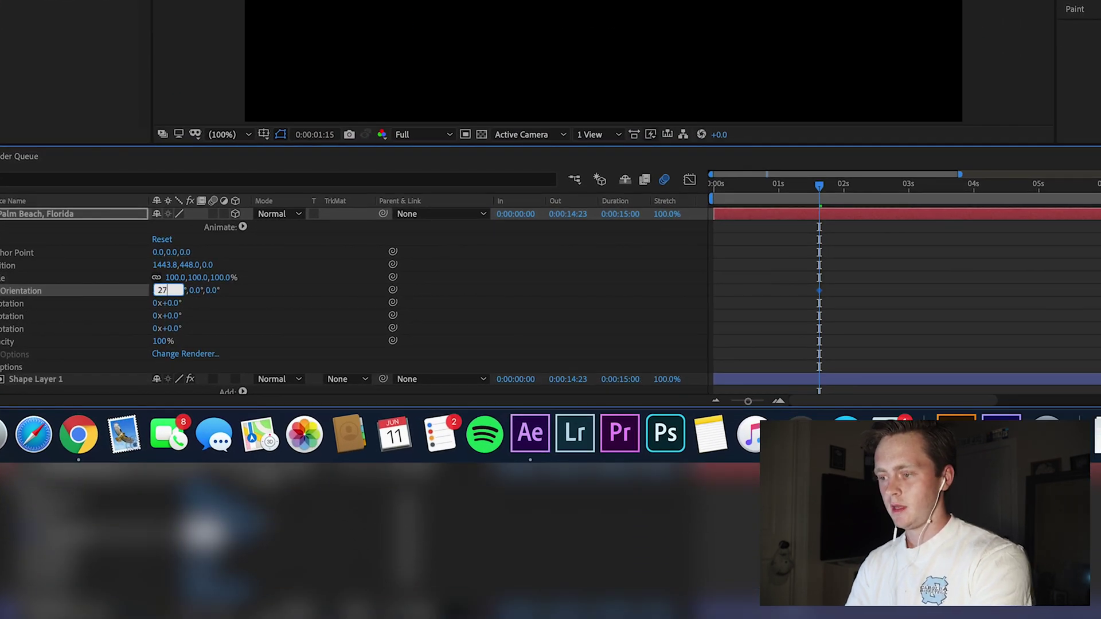
key("Return")
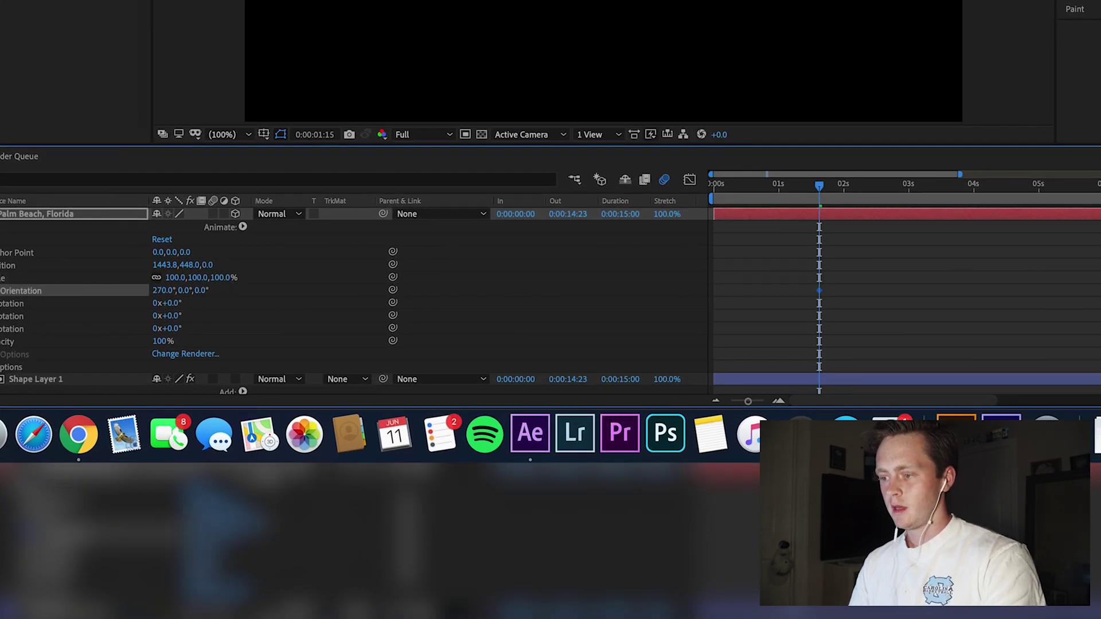
- At 0:00:02:07, set the title's X Orientation to 0° to add the second keyframe
left_click_drag(818, 185, 844, 186)
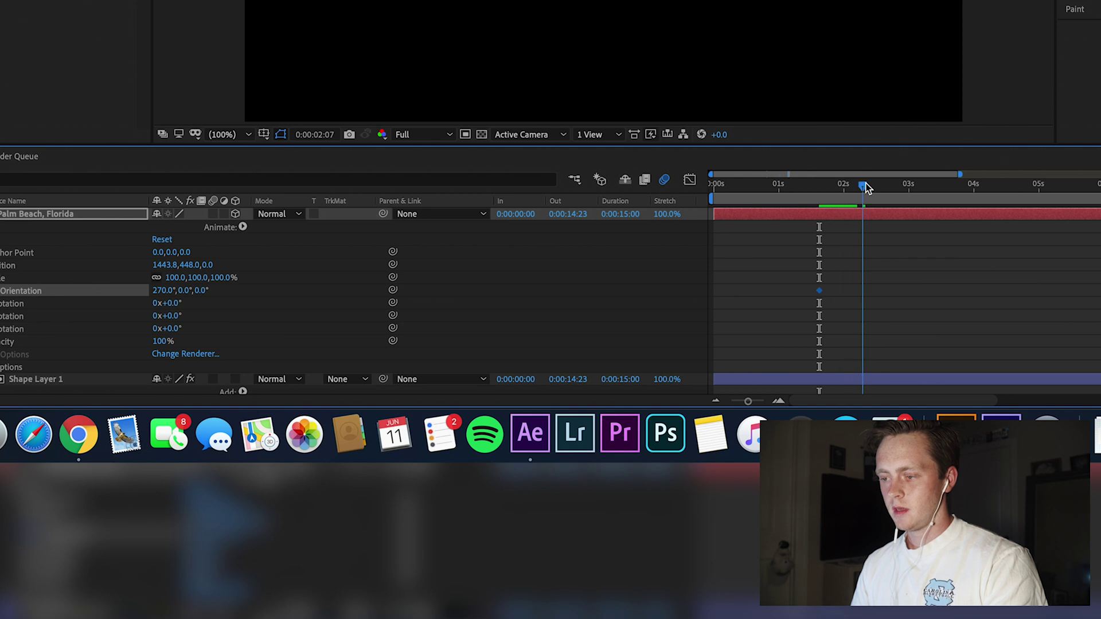
left_click_drag(869, 191, 863, 189)
left_click(165, 290)
type("0")
key("Return")
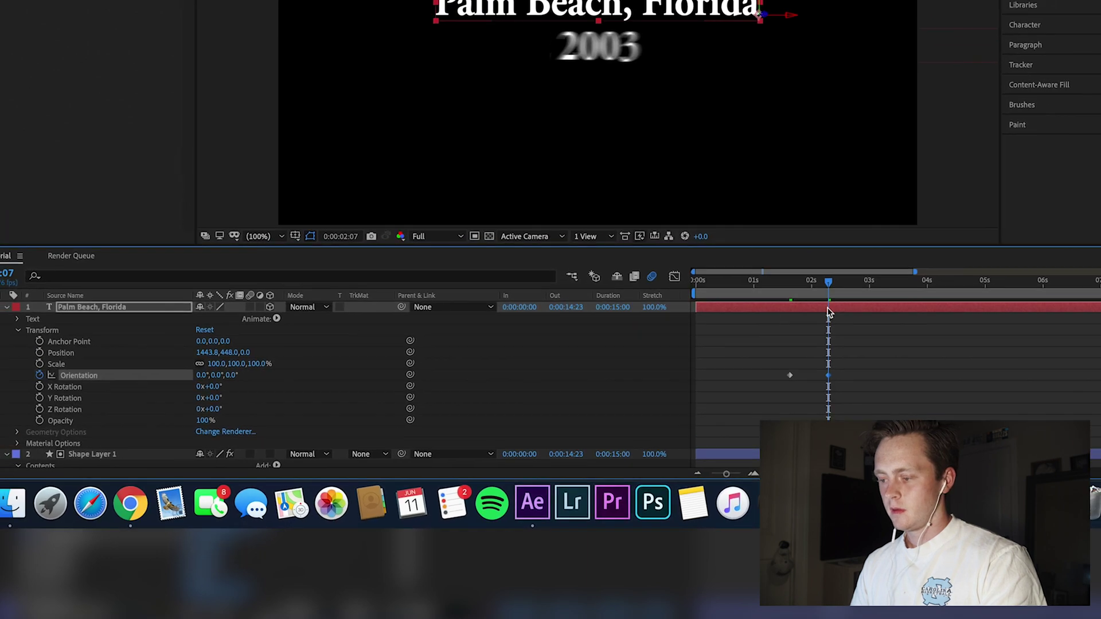
- Play back the title's flip-up animation from about 0:00:01:14
left_click_drag(827, 313, 790, 293)
key("space")
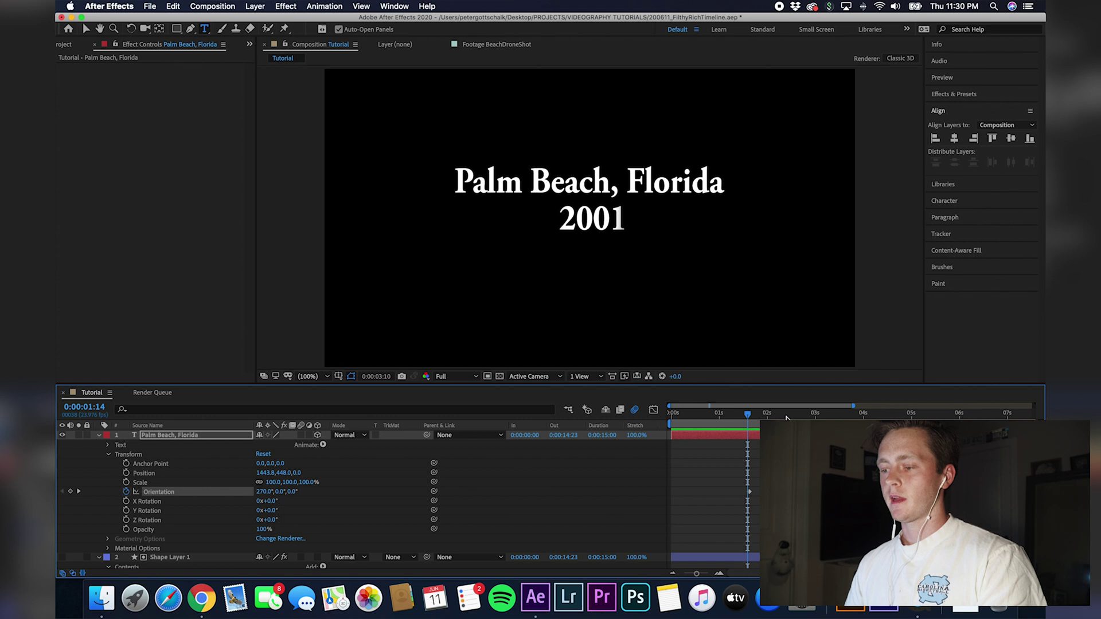
key("space")
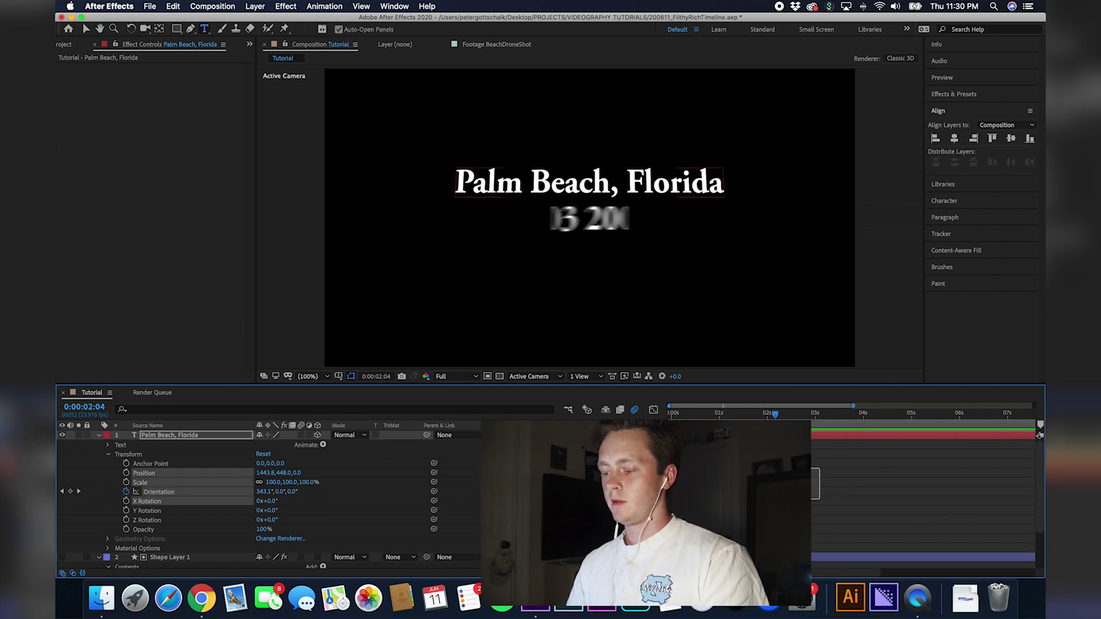
- Apply Easy Ease to both Orientation keyframes of the Palm Beach, Florida layer
right_click(750, 491)
mouse_move(811, 570)
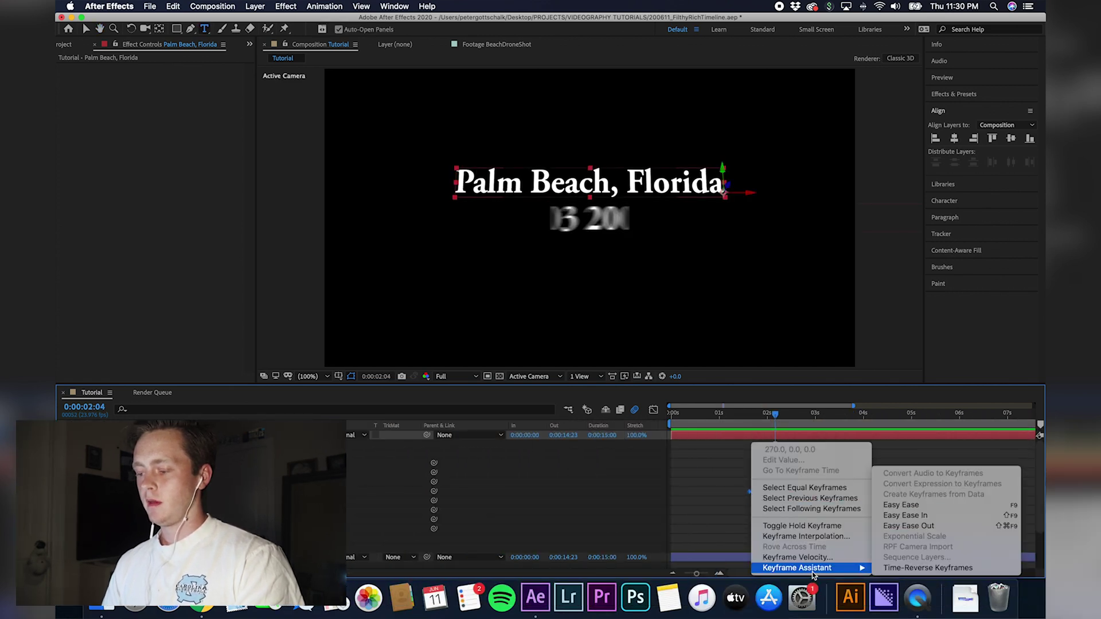
left_click(897, 501)
- Enable motion blur on the Palm Beach, Florida layer and preview the start of its flip
left_click_drag(764, 430, 743, 424)
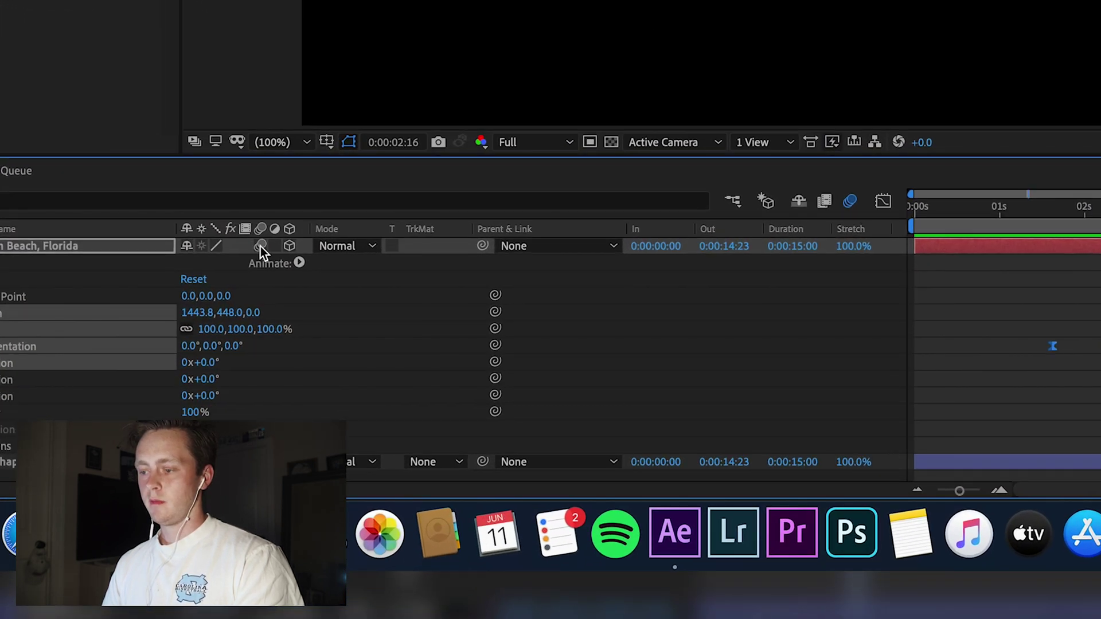
left_click_drag(1086, 207, 1065, 209)
mouse_move(758, 429)
left_mouse_down()
mouse_move(770, 418)
mouse_move(748, 424)
left_mouse_up()
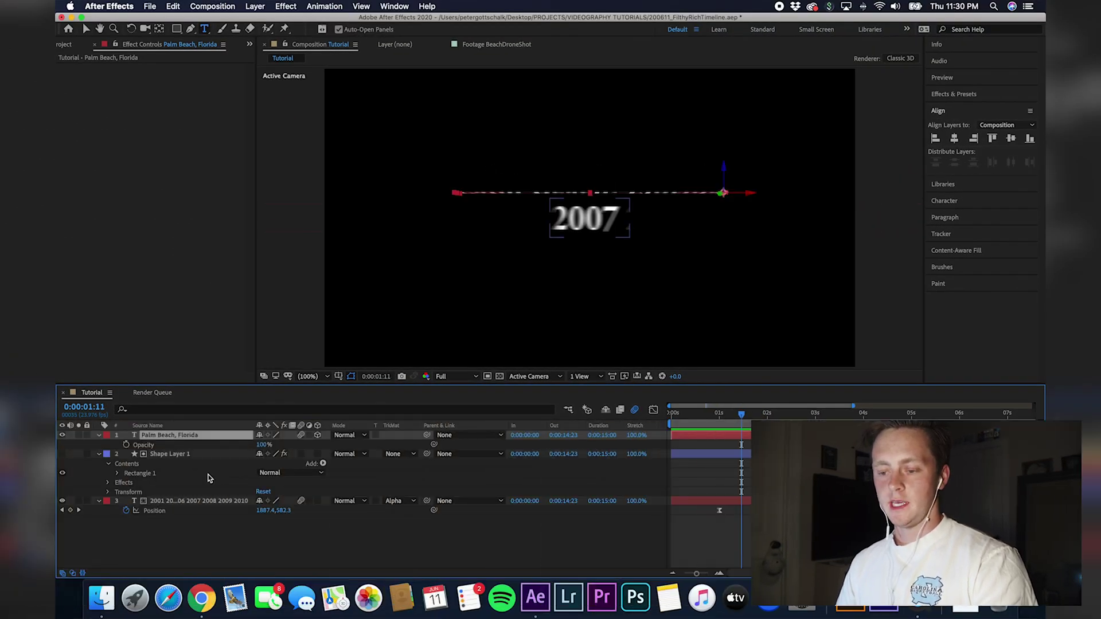
- Keyframe a fade-in on the title by lowering its Opacity at 0:00:01:11 and setting it to 100% at 0:00:01:17
left_click(126, 445)
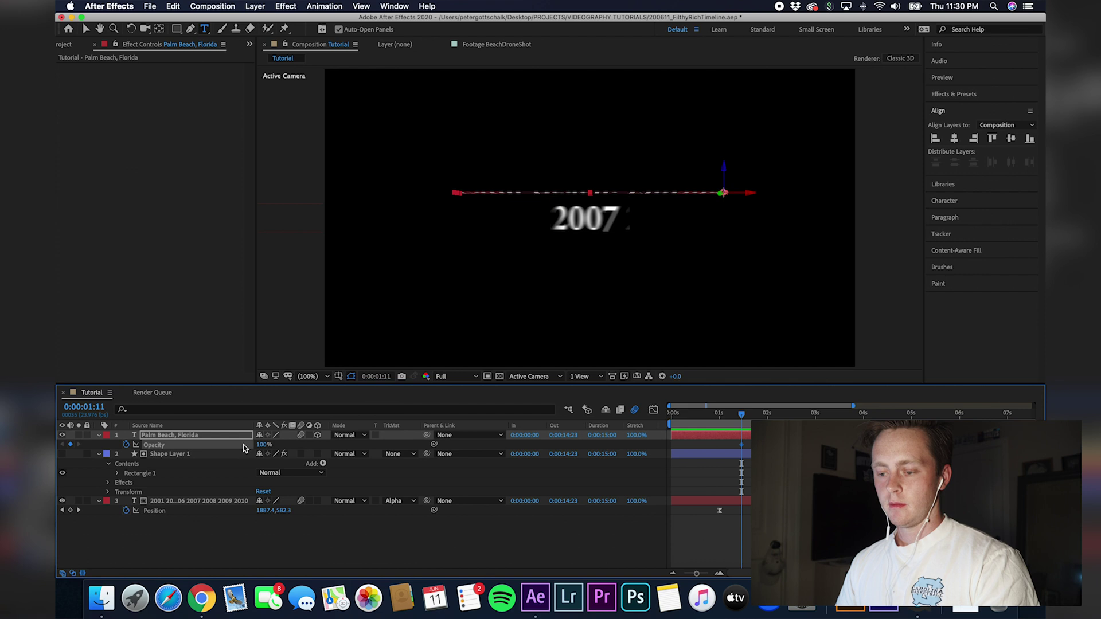
left_click_drag(250, 445, 190, 445)
left_click_drag(743, 415, 754, 415)
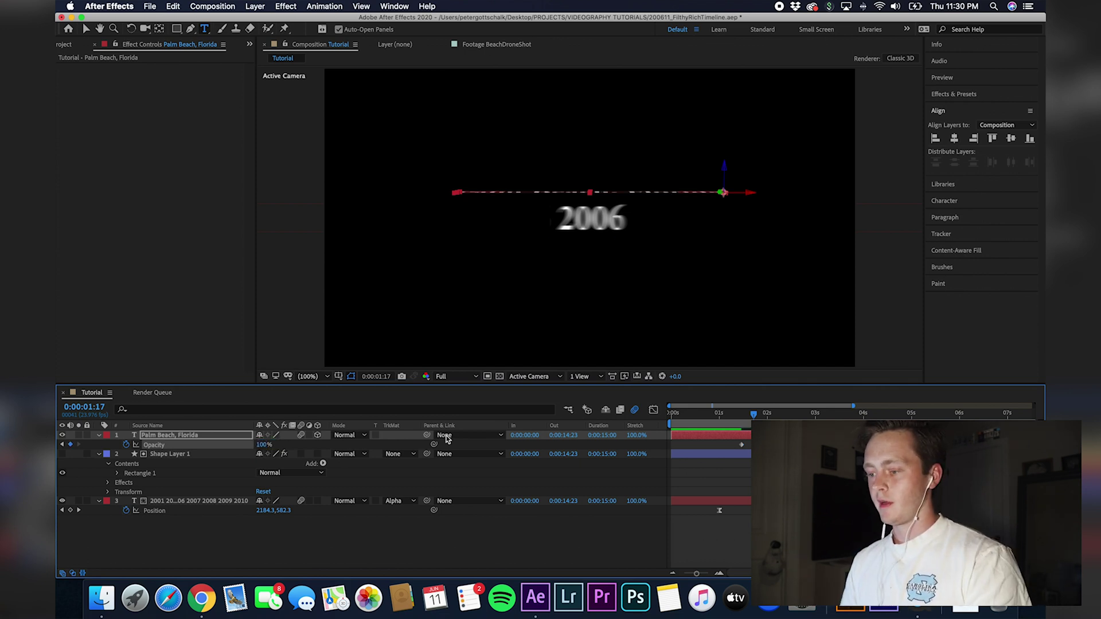
- Play back the composition to review the title's fade-in and flip, including a replay from about 0:00:00:17
key("space")
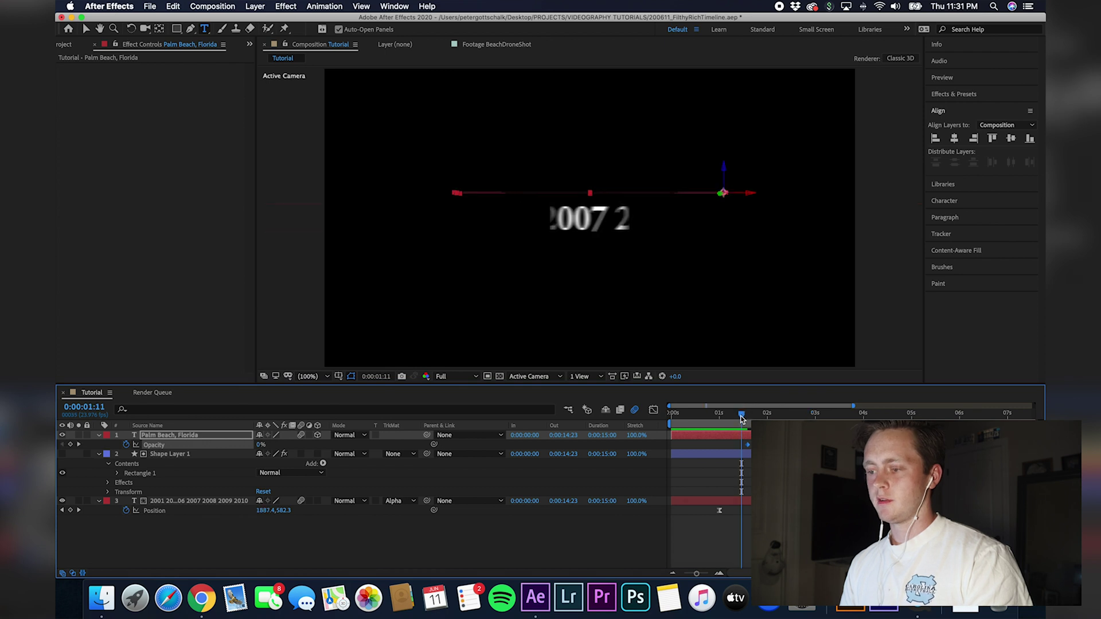
key("space")
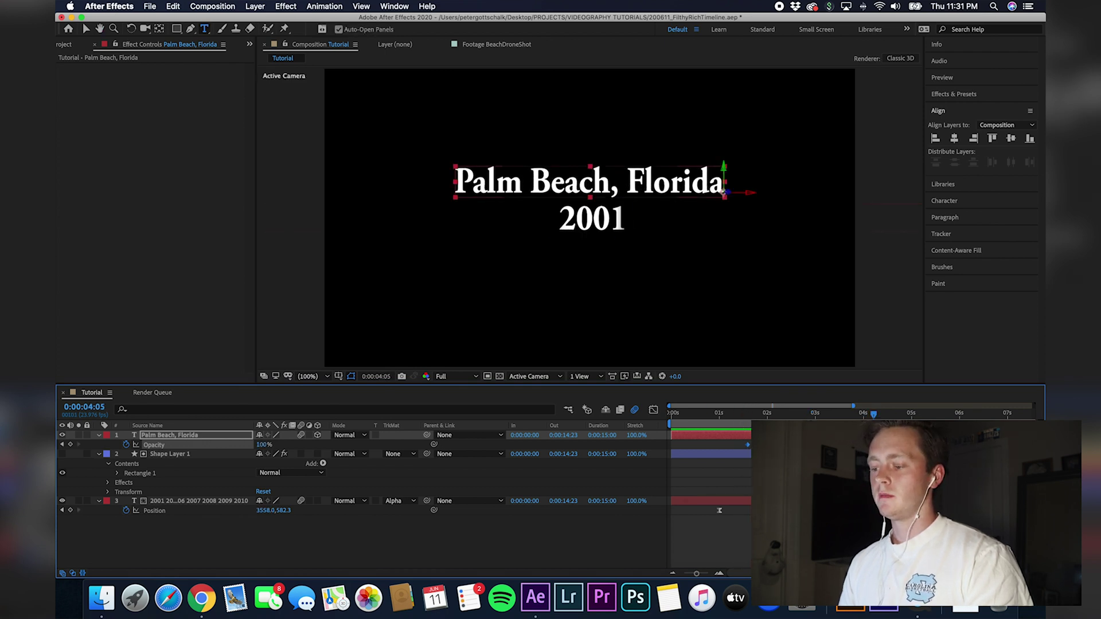
left_click_drag(804, 415, 708, 433)
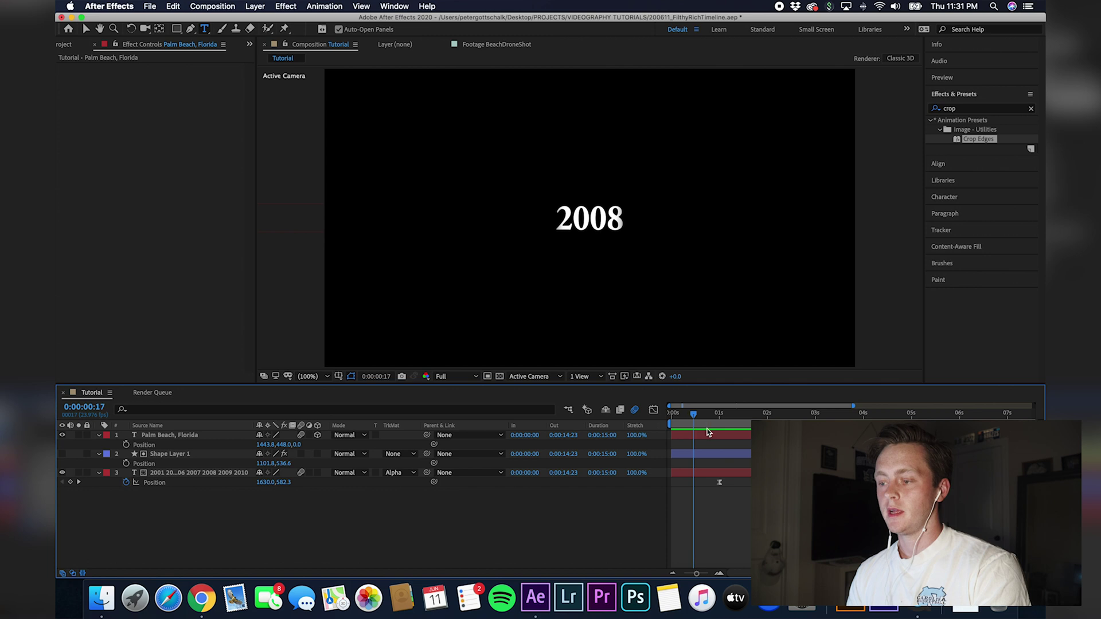
key("space")
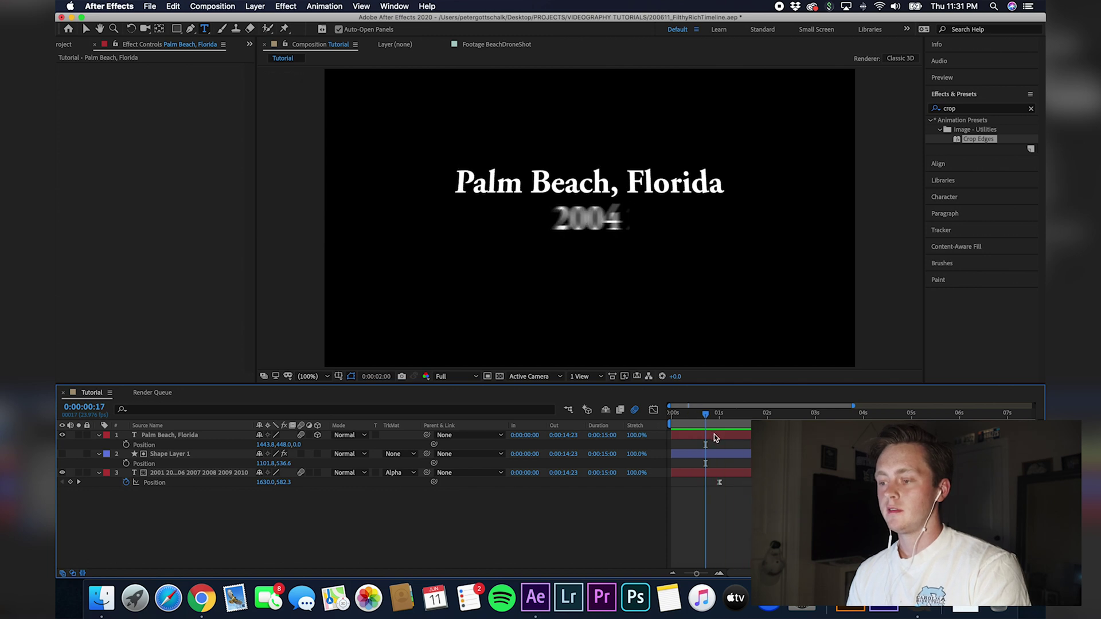
- Add the Tutorial composition to the render queue
left_click(151, 7)
mouse_move(172, 166)
left_click(321, 177)
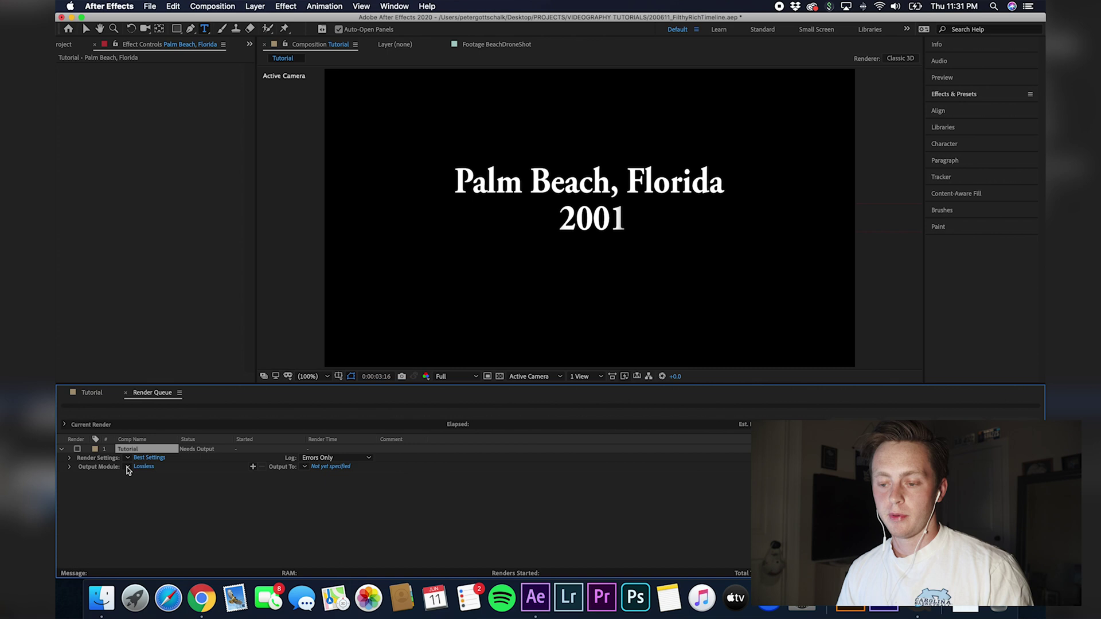
- Set the render's output module to Lossless with Alpha and open its output file destination for editing
left_click(136, 466)
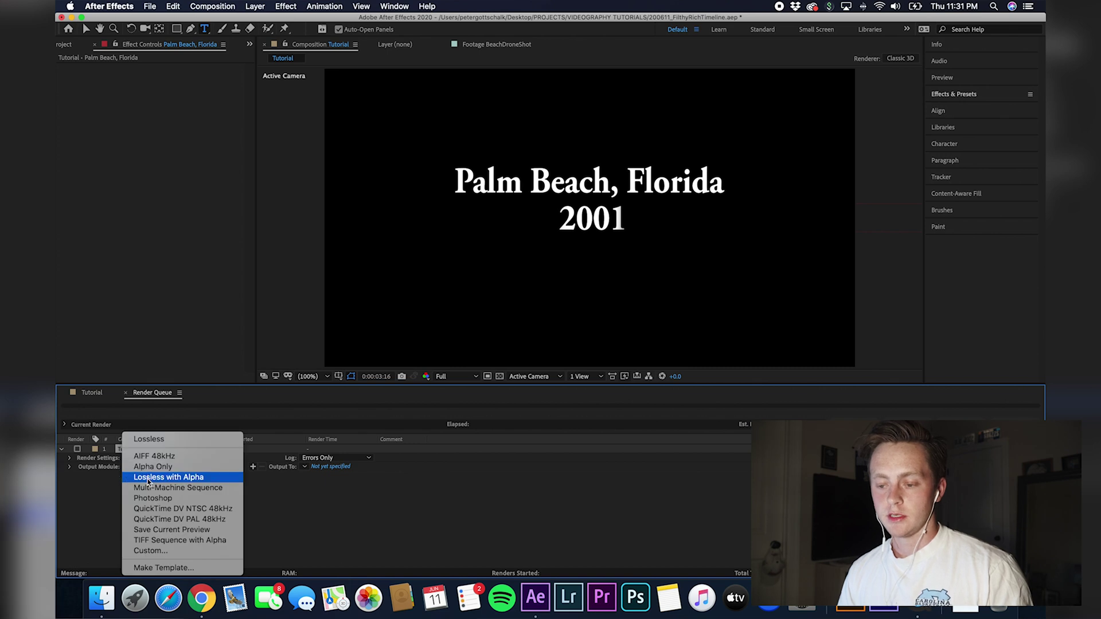
left_click(148, 478)
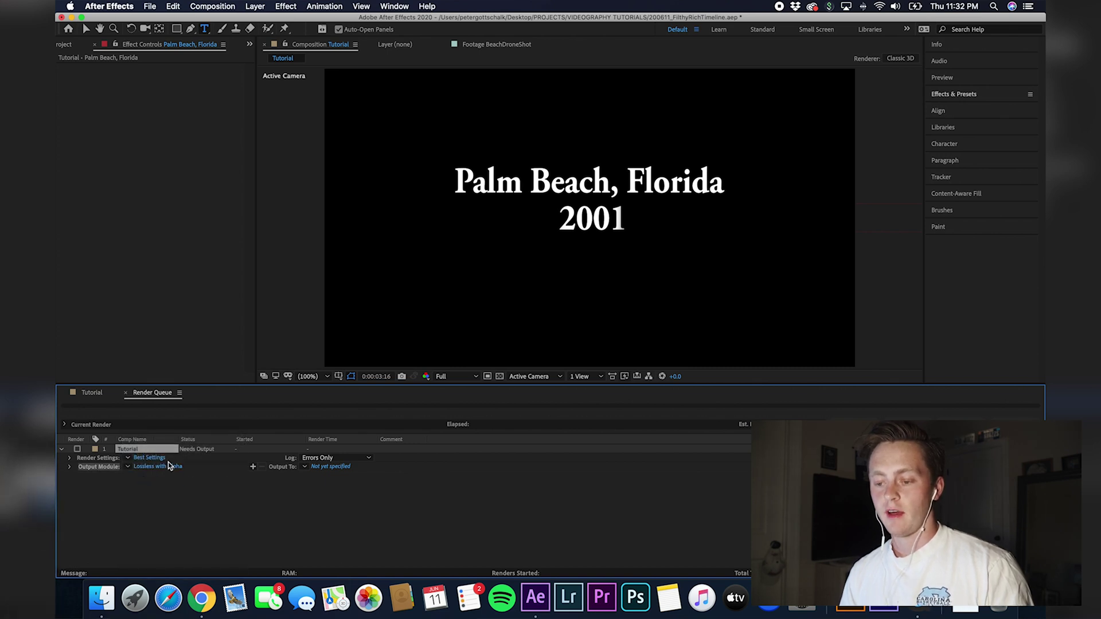
left_click(328, 467)
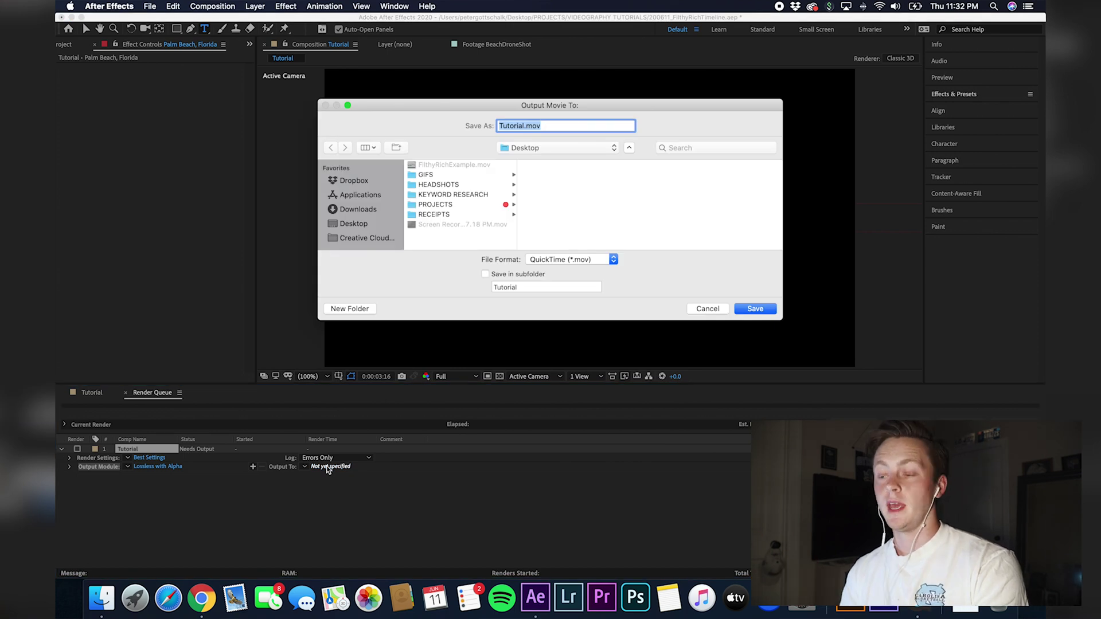